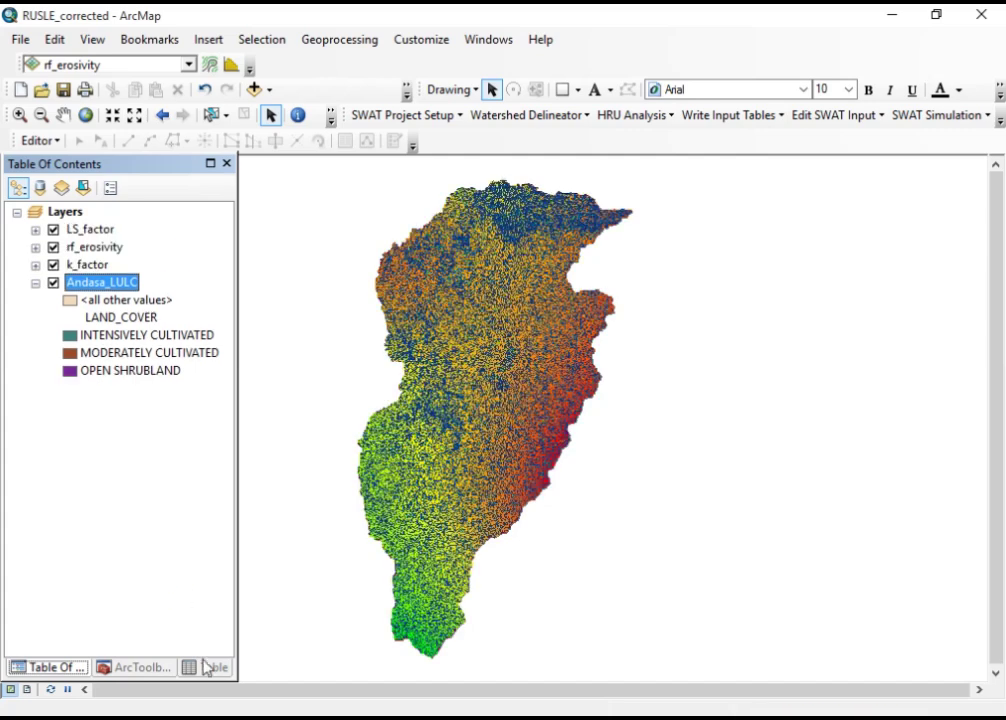
# Select all four records in the Andasa_LULC attribute table to show their polygons on the map and bring LAND_COVER into view
pyautogui.click(207, 667)
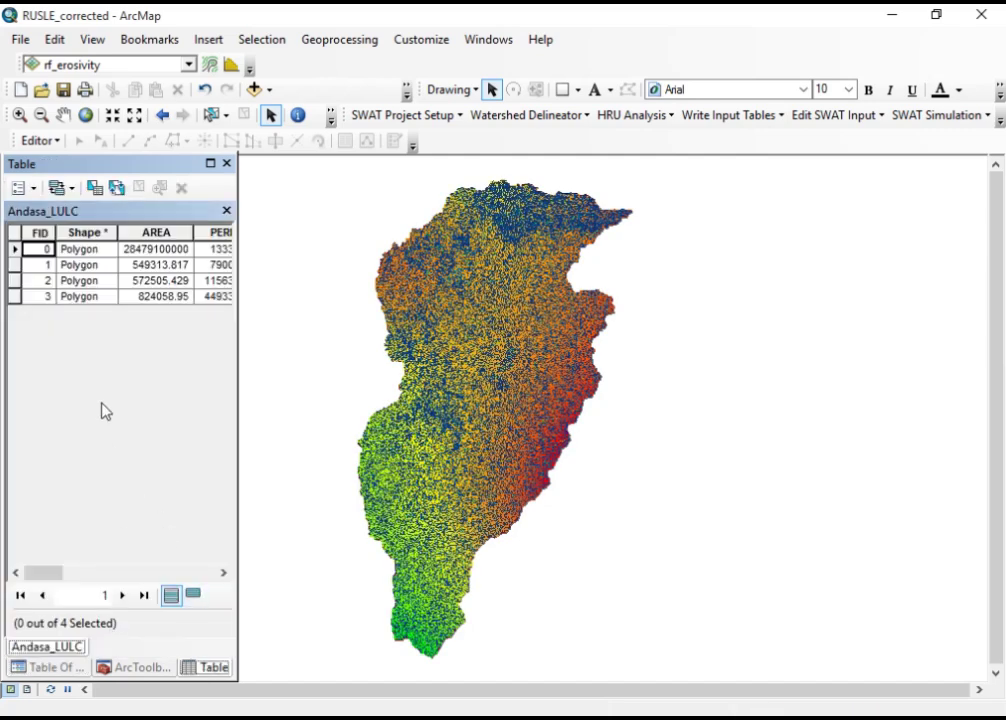
pyautogui.moveTo(15, 255); pyautogui.dragTo(14, 297)
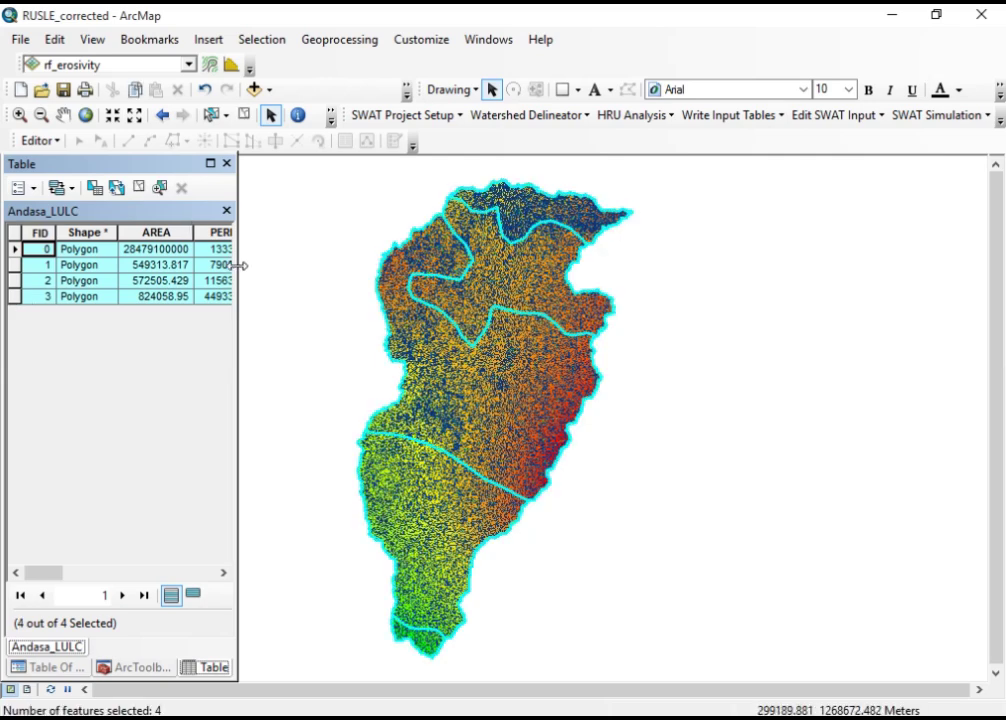
pyautogui.rightClick(404, 247)
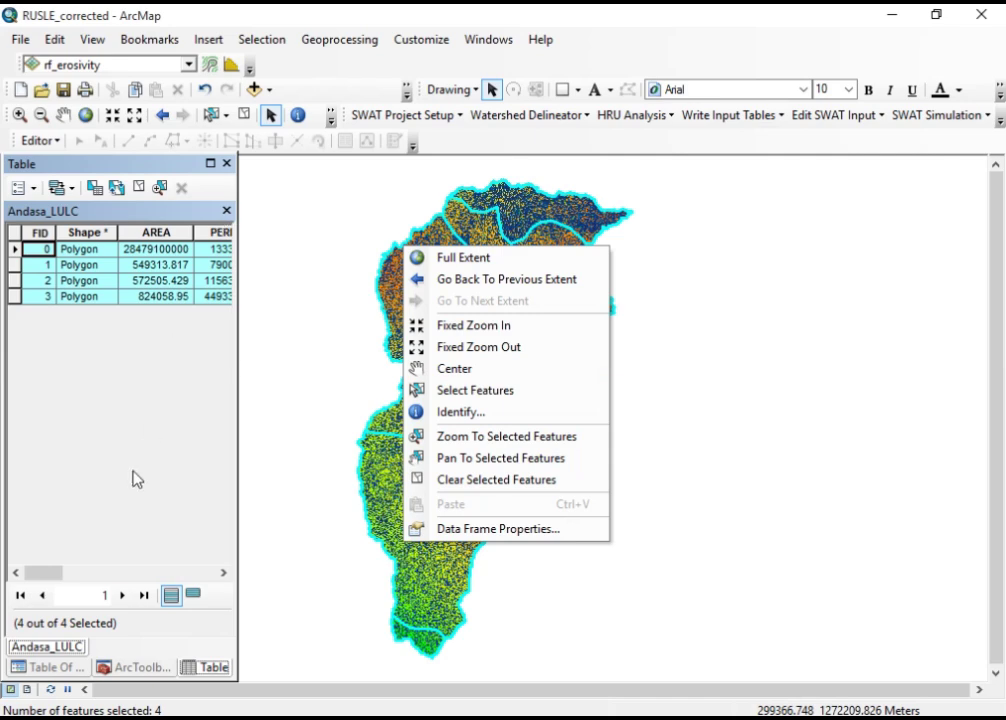
pyautogui.click(184, 572)
pyautogui.click(194, 574)
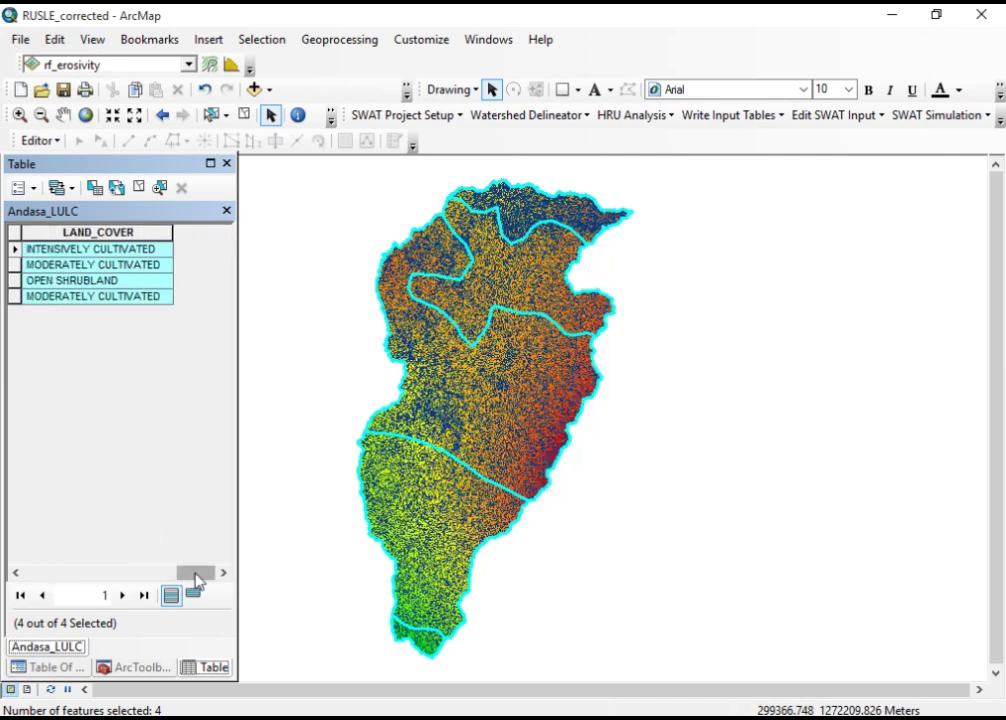
# Review the LAND_COVER class of each Andasa_LULC record, especially the two MODERATELY CULTIVATED ones, and clear the feature selection
pyautogui.click(91, 255)
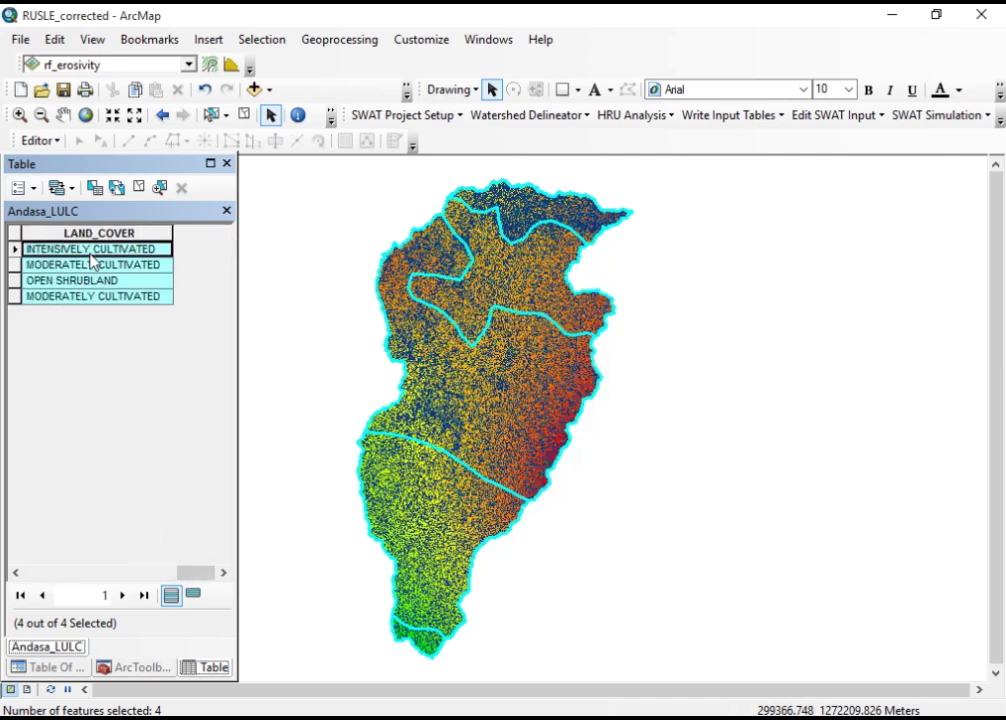
pyautogui.click(88, 266)
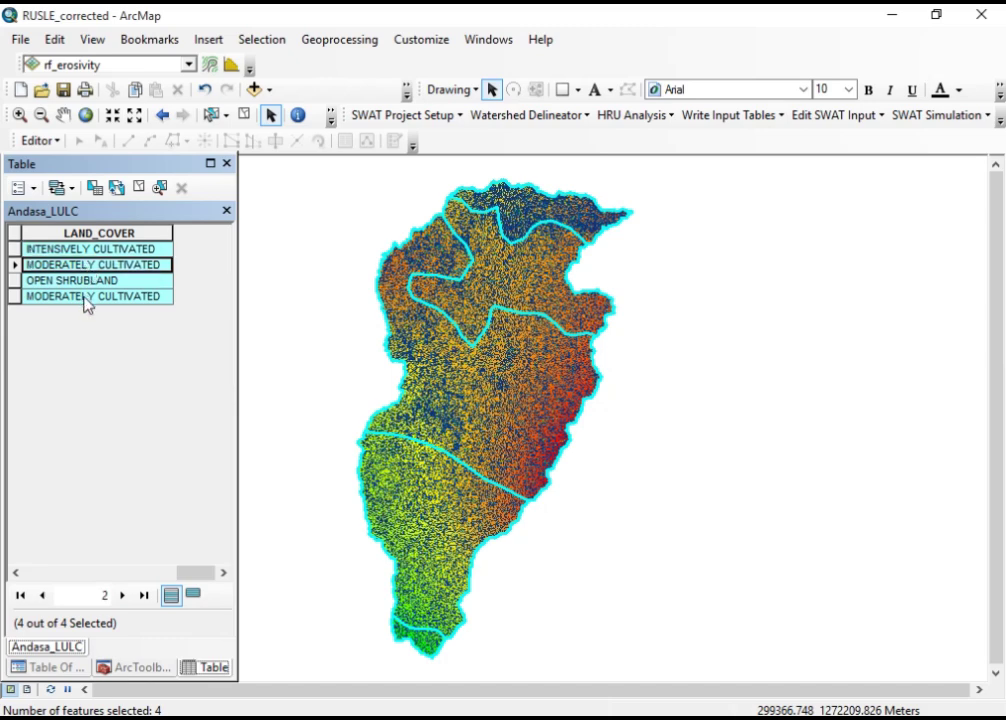
pyautogui.click(87, 297)
pyautogui.click(68, 266)
pyautogui.click(70, 297)
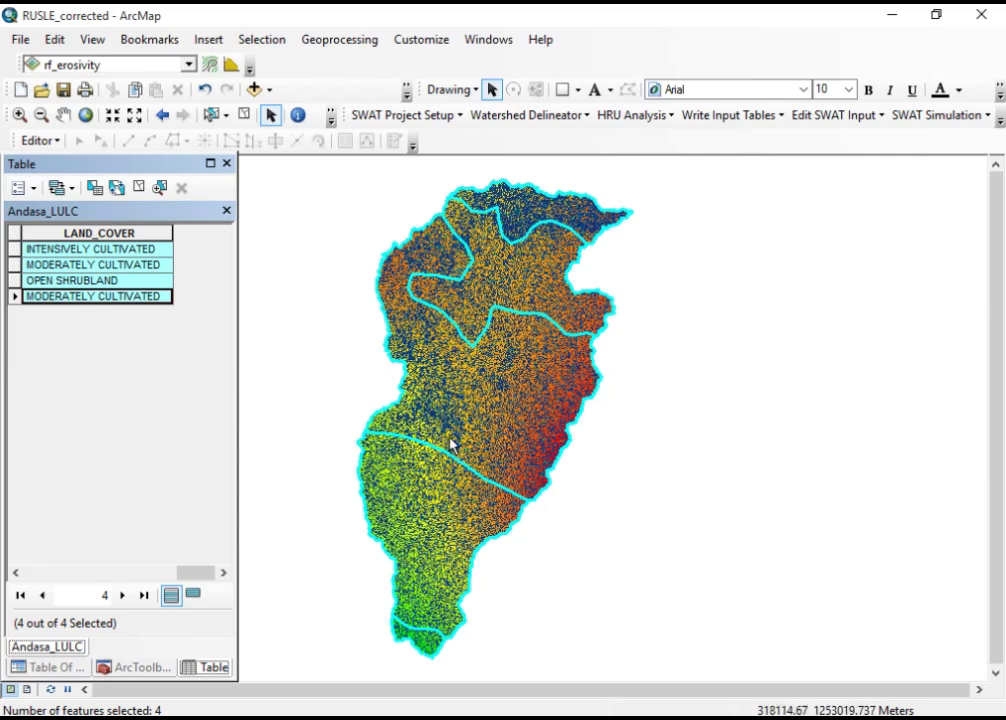
pyautogui.click(244, 115)
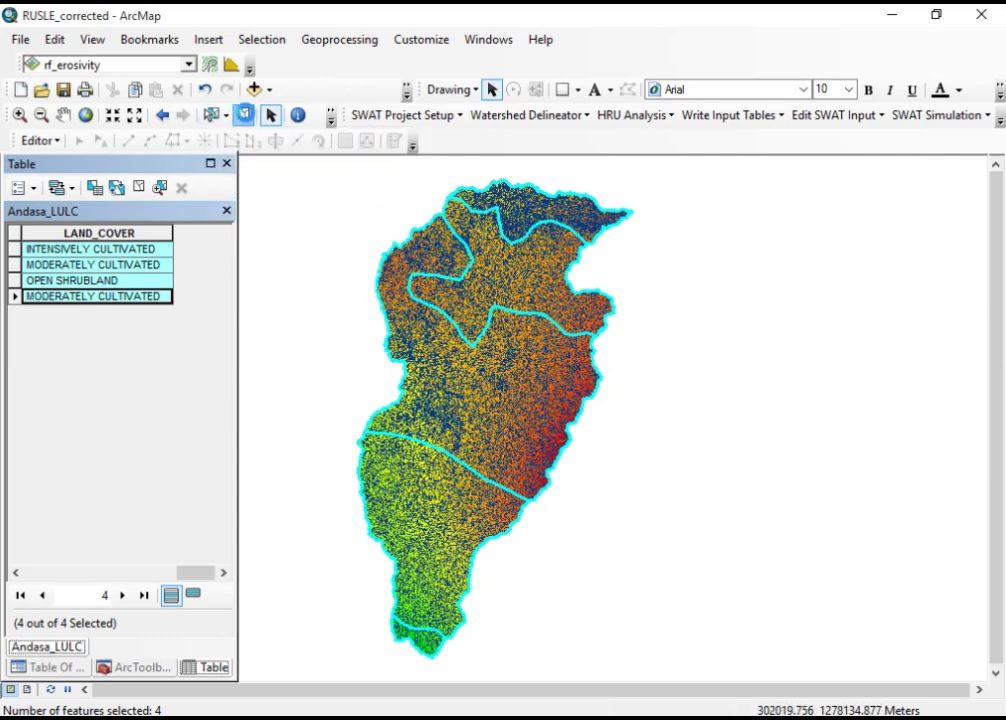
pyautogui.click(121, 299)
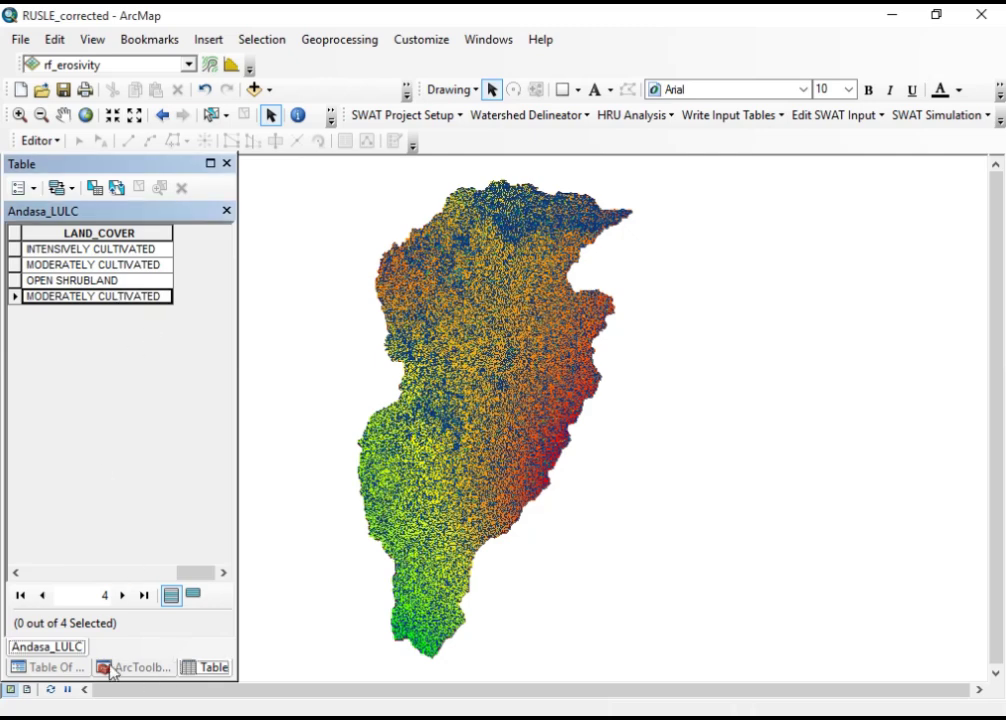
# Check the land cover classes listed under the Andasa_LULC layer and return to its attribute table
pyautogui.click(76, 667)
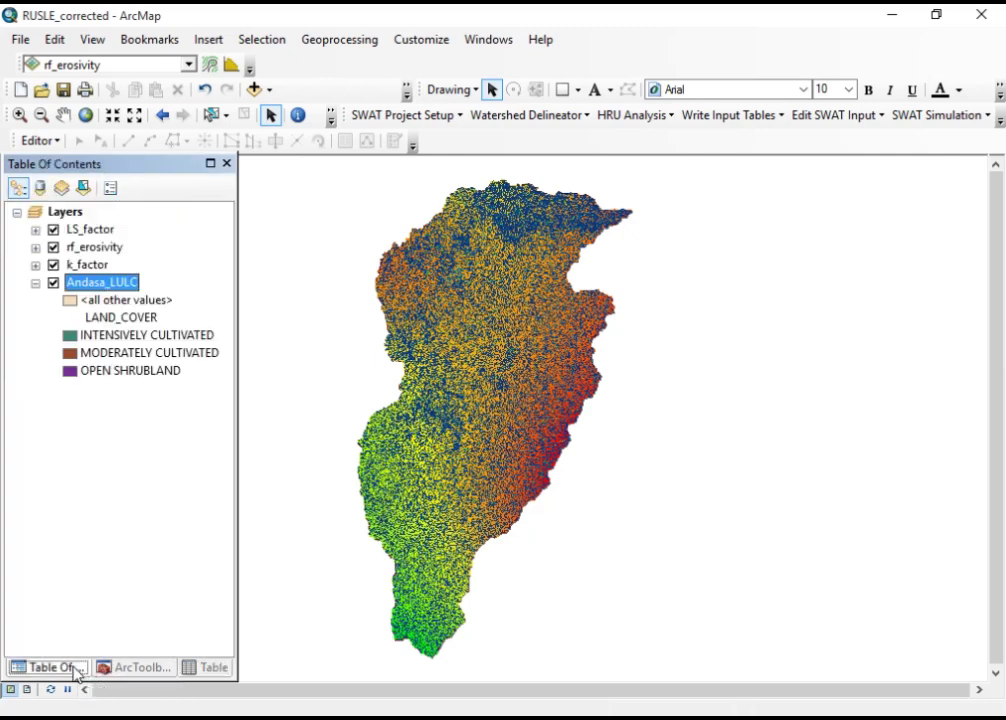
pyautogui.click(121, 341)
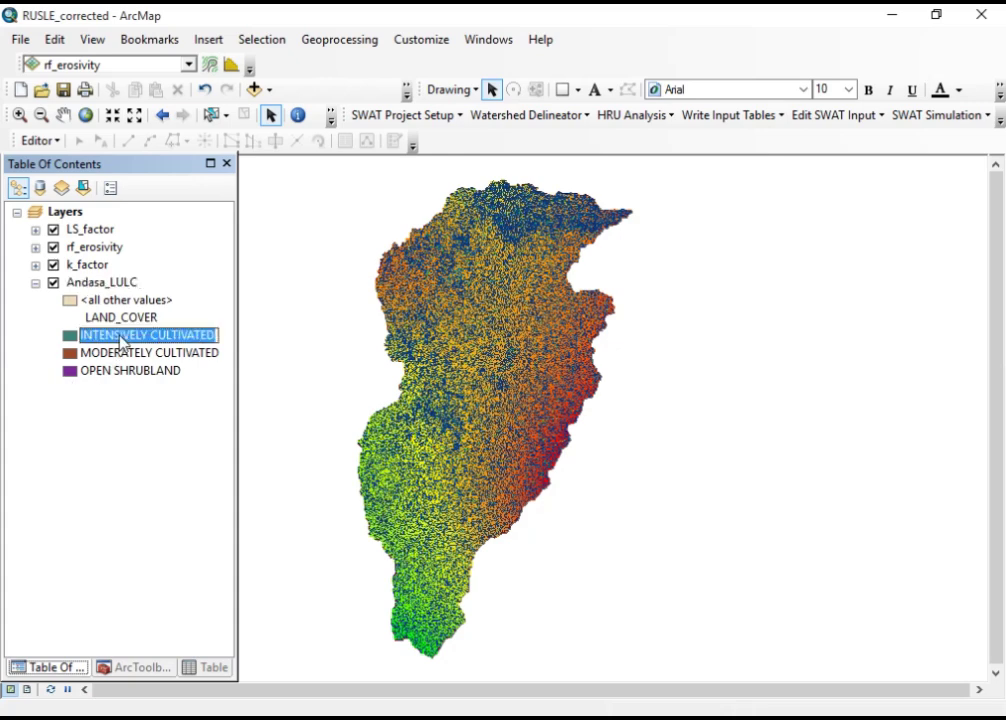
pyautogui.click(122, 284)
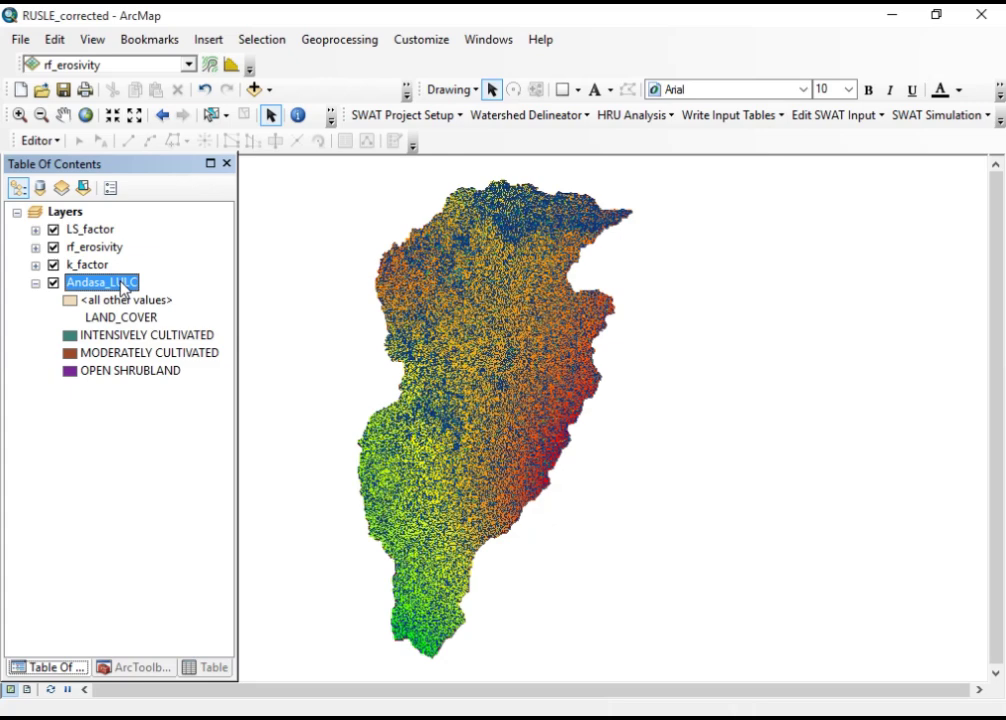
pyautogui.click(212, 667)
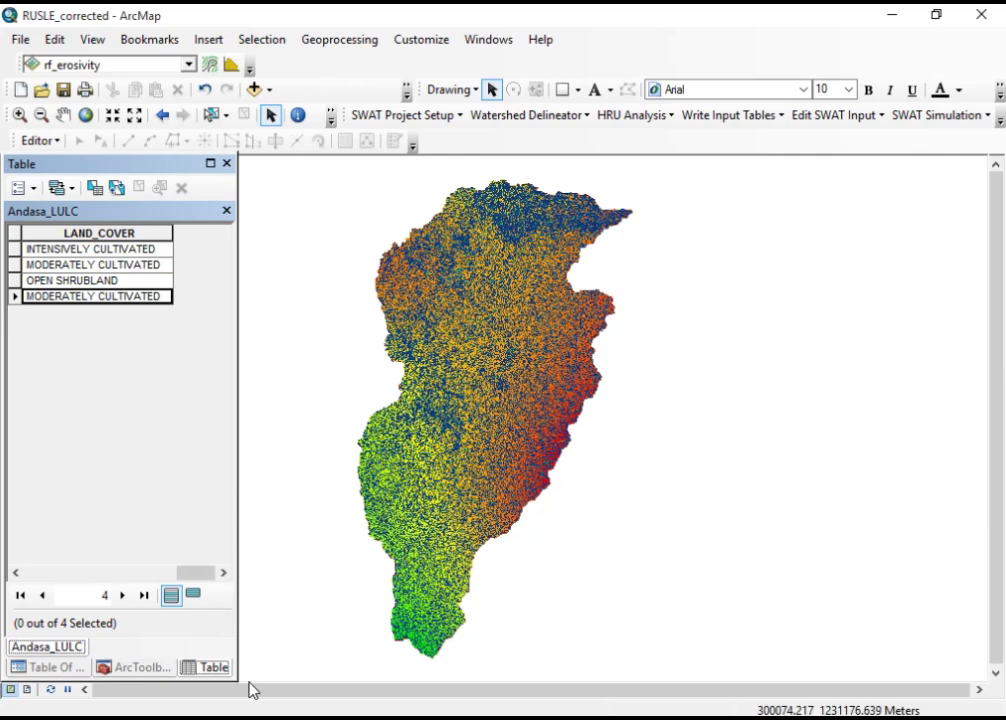
# Switch to the Cover factor (C) - Copy workbook in Excel and examine the FID column and the C values in D2:D5
pyautogui.click(292, 662)
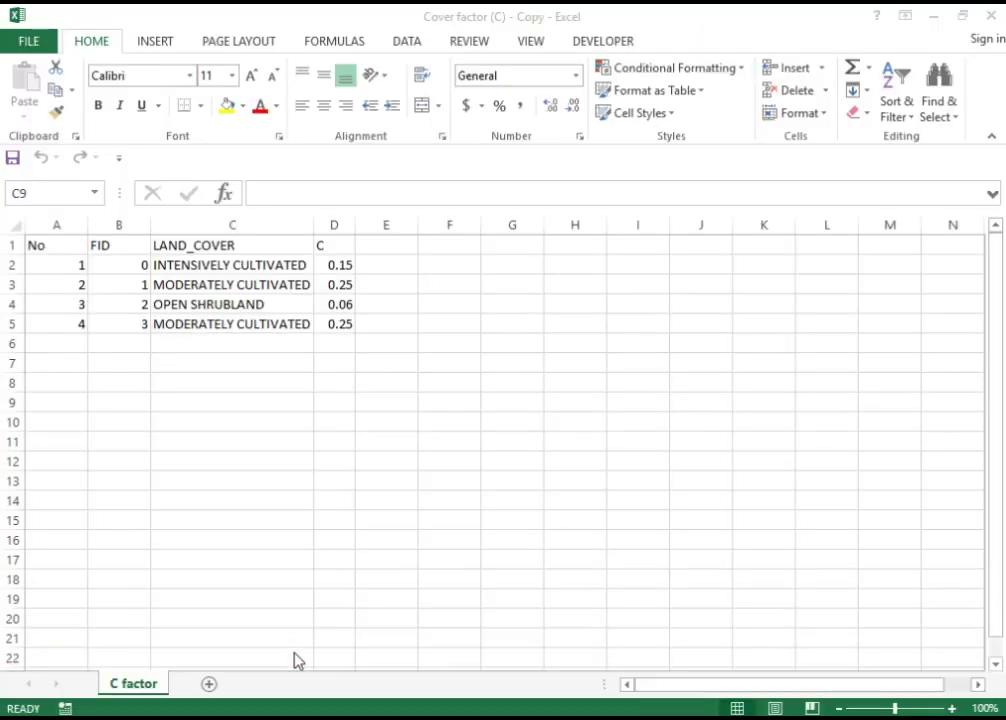
pyautogui.click(109, 244)
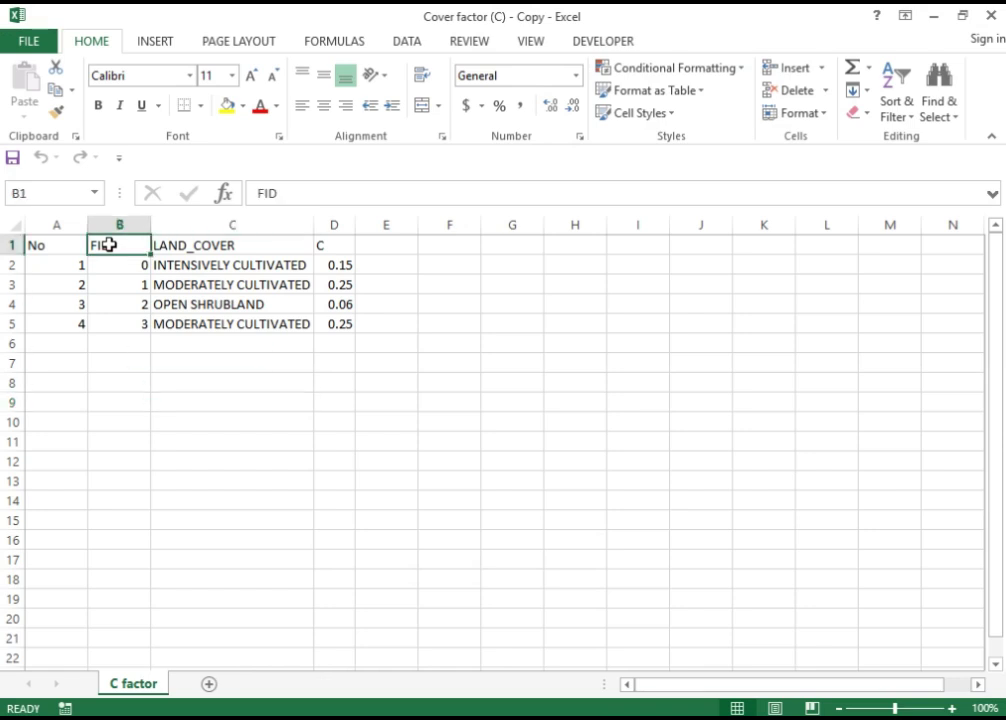
pyautogui.click(123, 300)
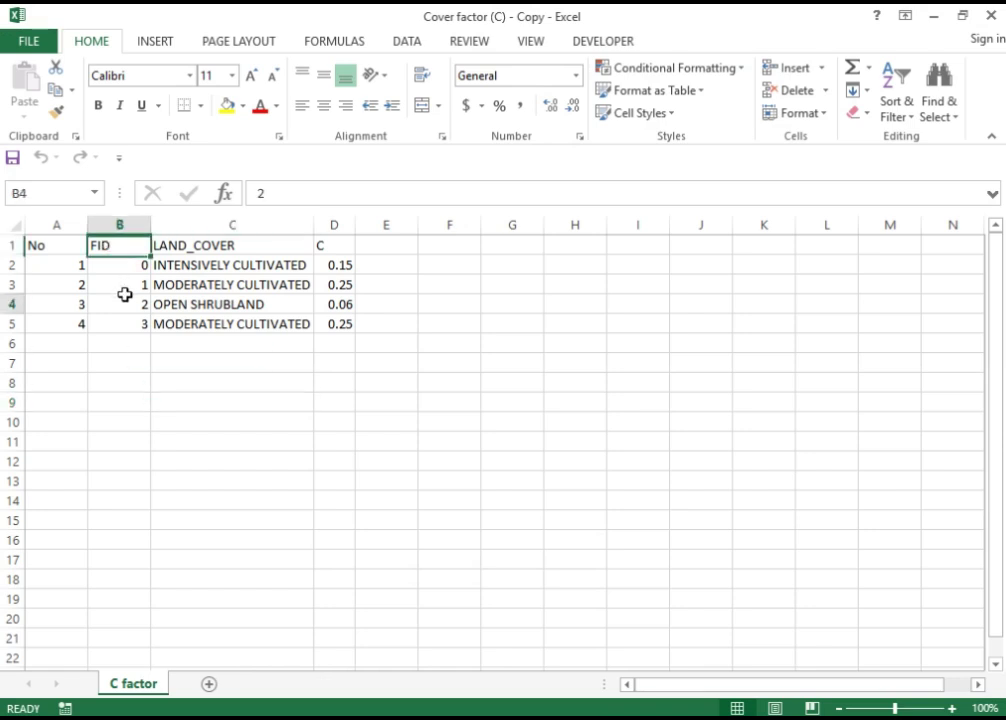
pyautogui.click(334, 250)
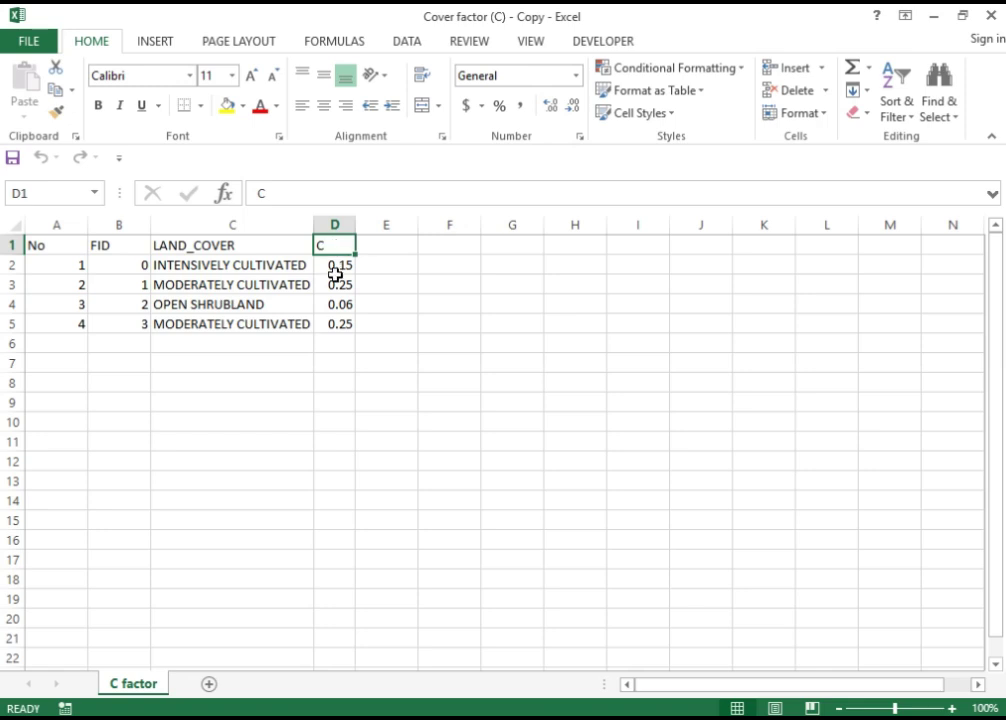
pyautogui.moveTo(333, 262); pyautogui.dragTo(338, 323)
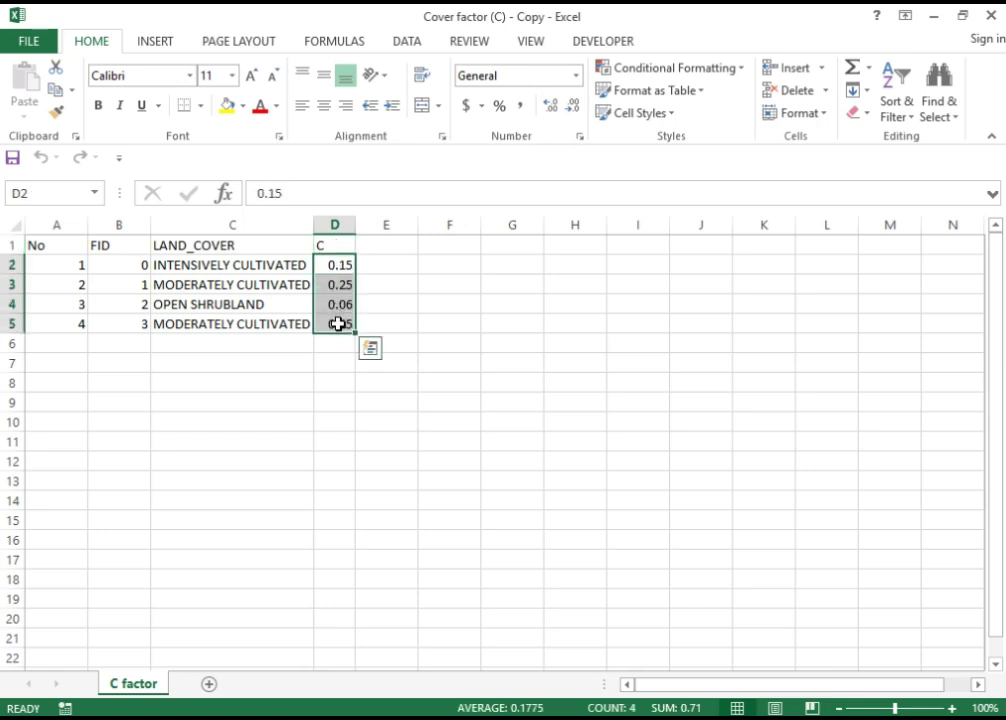
# Review the land cover classes in the C factor sheet and the FID of the INTENSIVELY CULTIVATED row
pyautogui.click(240, 269)
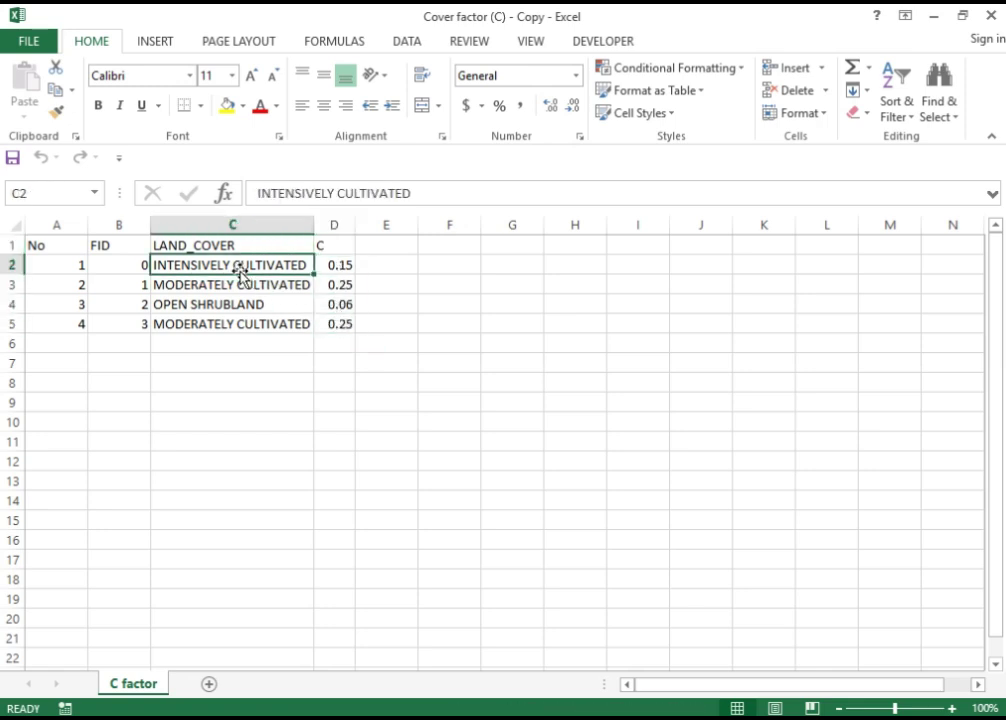
pyautogui.click(225, 287)
pyautogui.click(227, 305)
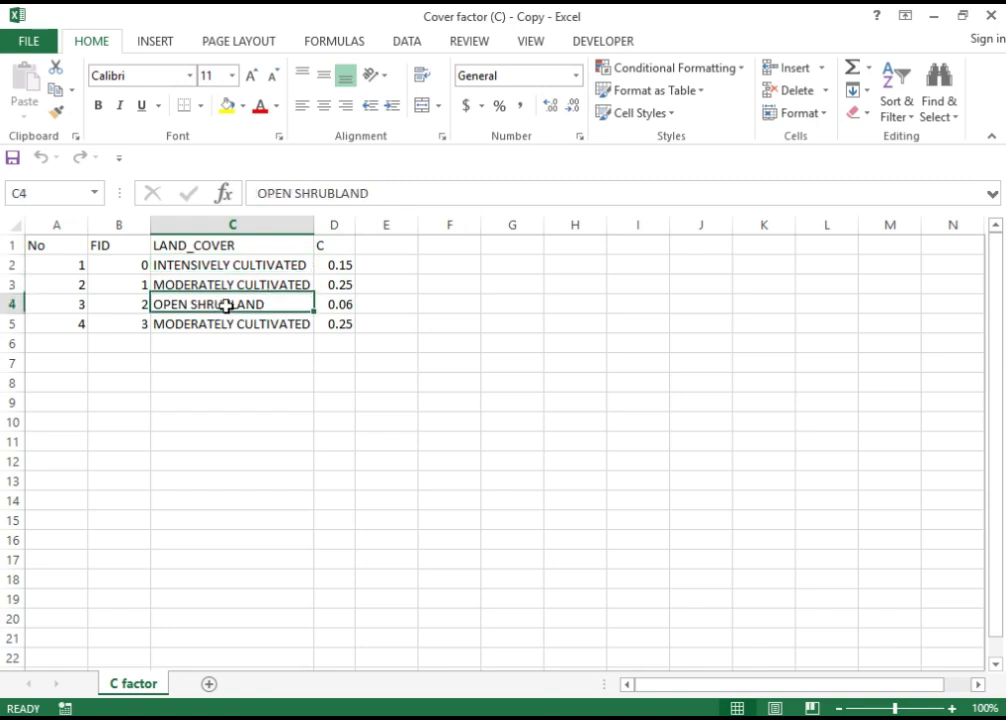
pyautogui.click(375, 344)
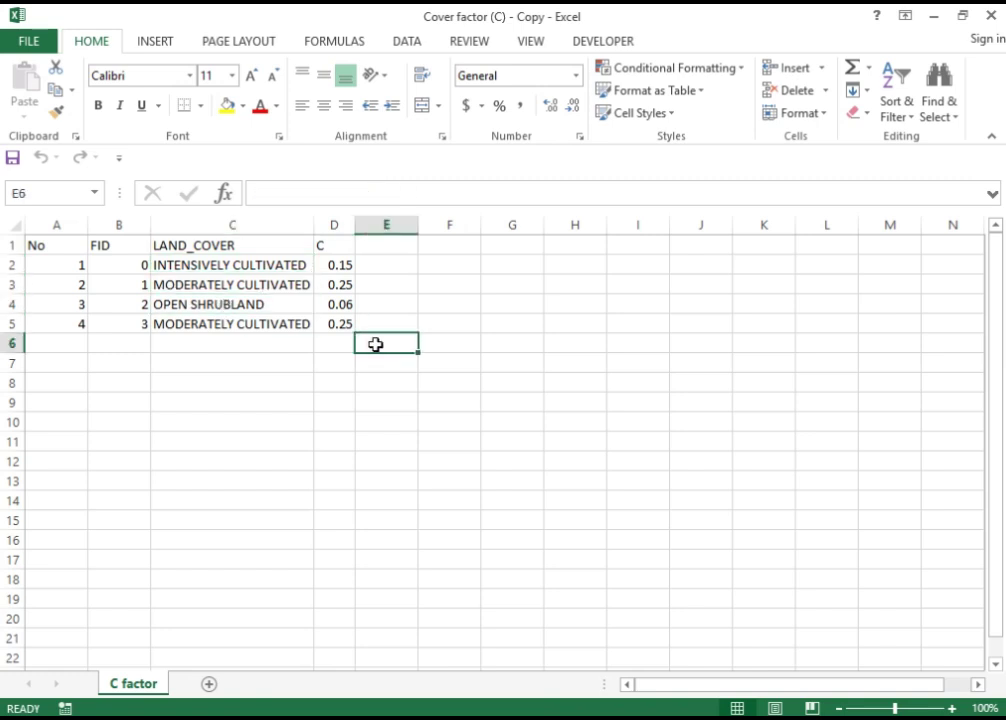
pyautogui.click(320, 362)
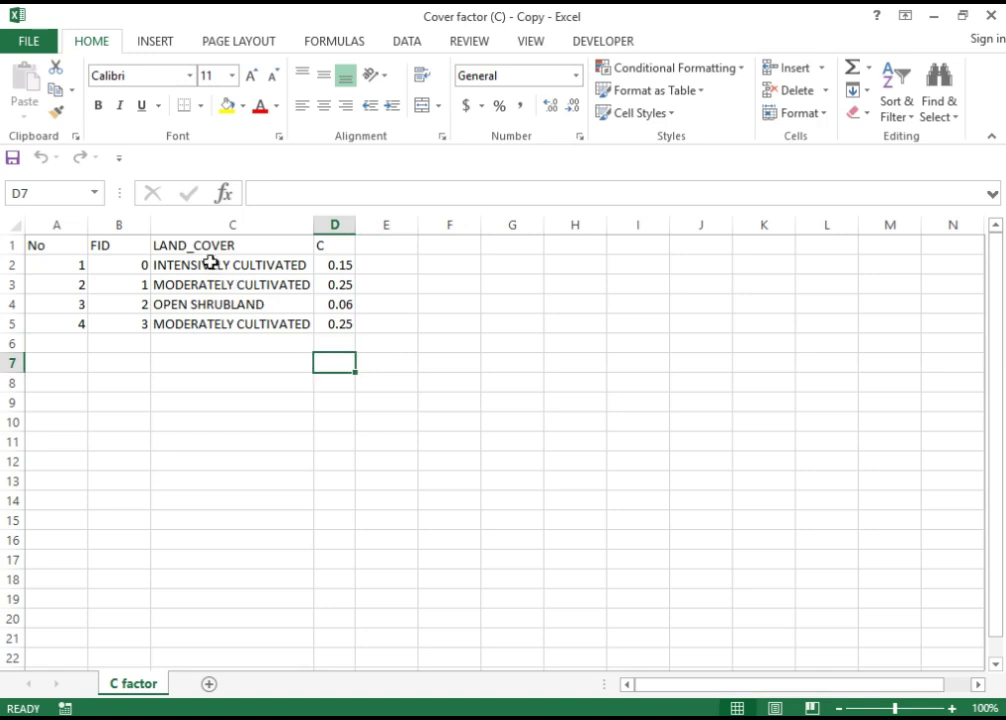
pyautogui.click(236, 364)
pyautogui.click(127, 252)
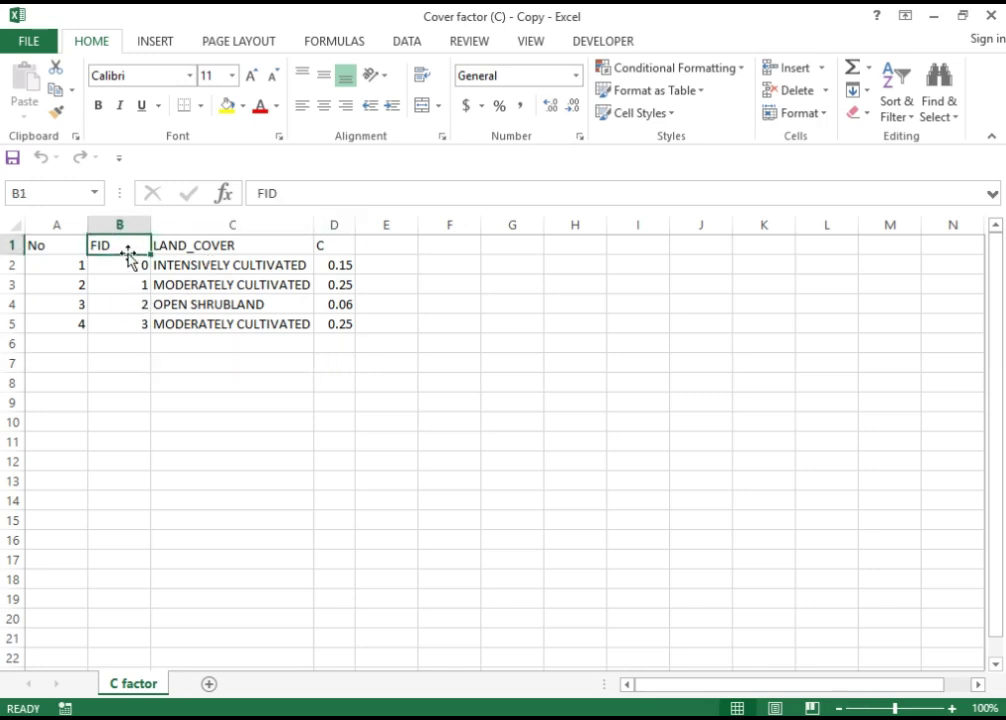
pyautogui.click(124, 264)
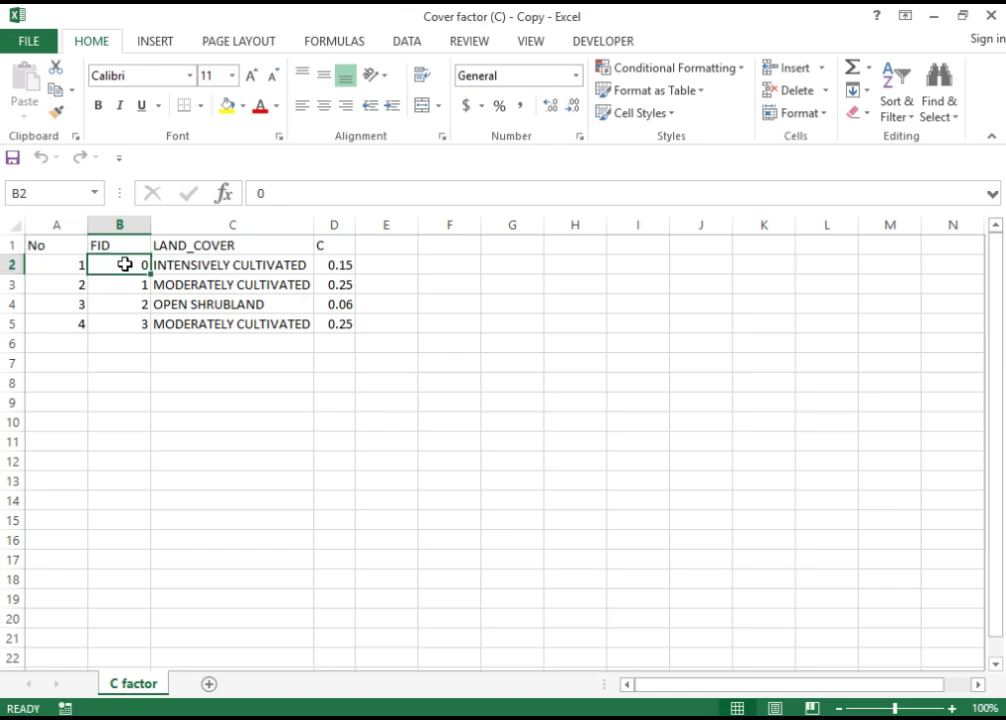
# Switch to ArcMap, select the INTENSIVELY CULTIVATED record in the Andasa_LULC table and check its FID and land cover
pyautogui.moveTo(272, 712)
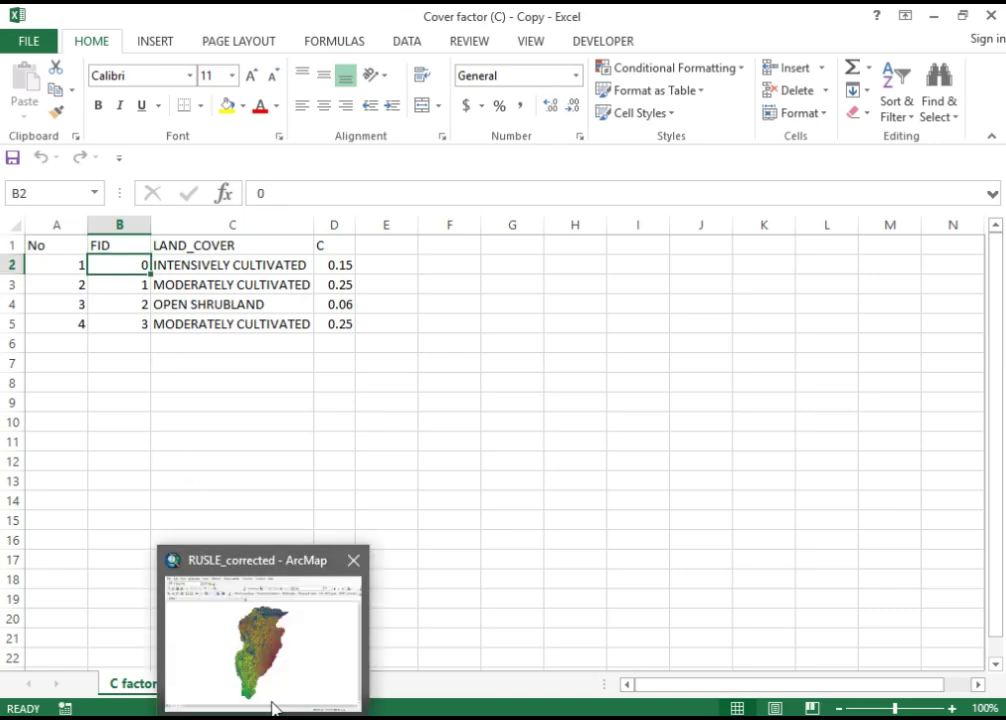
pyautogui.click(272, 666)
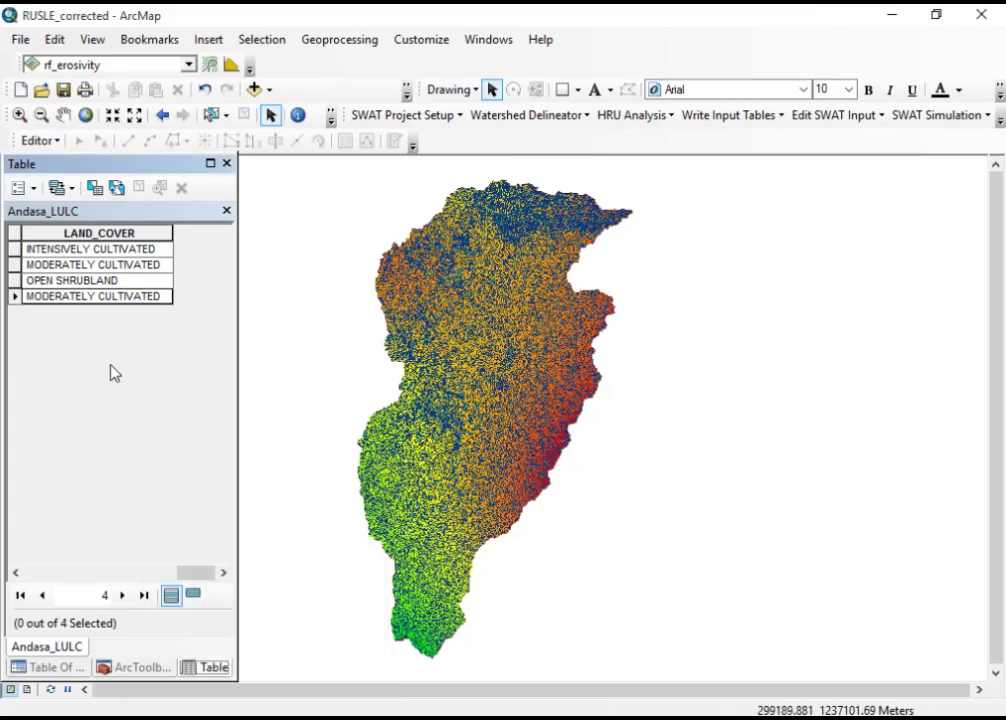
pyautogui.click(14, 249)
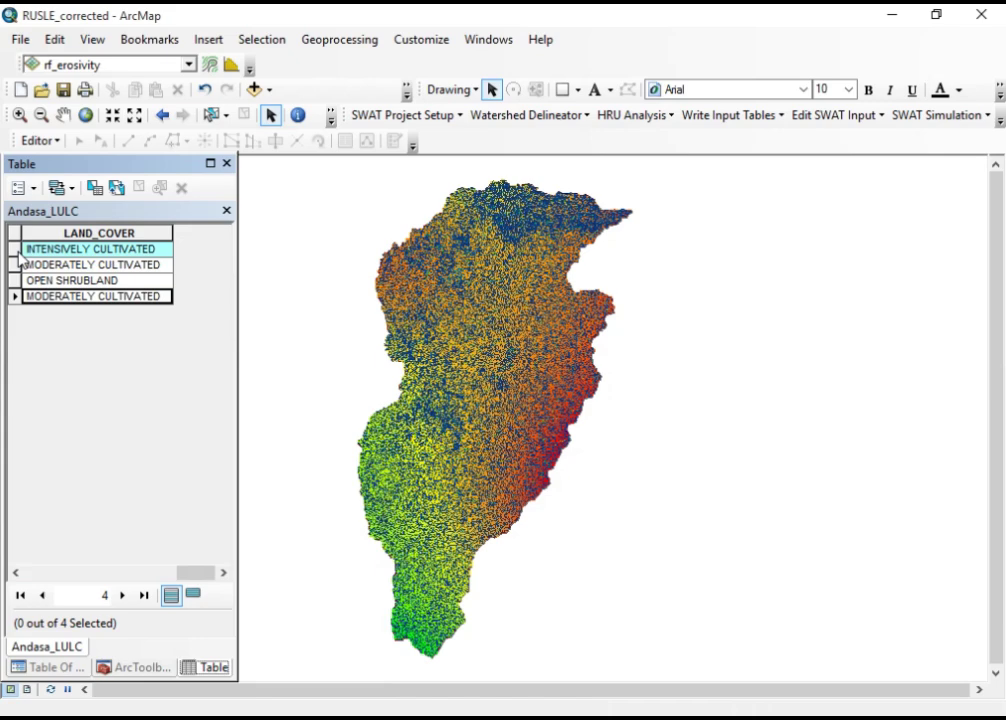
pyautogui.click(30, 575)
pyautogui.click(40, 574)
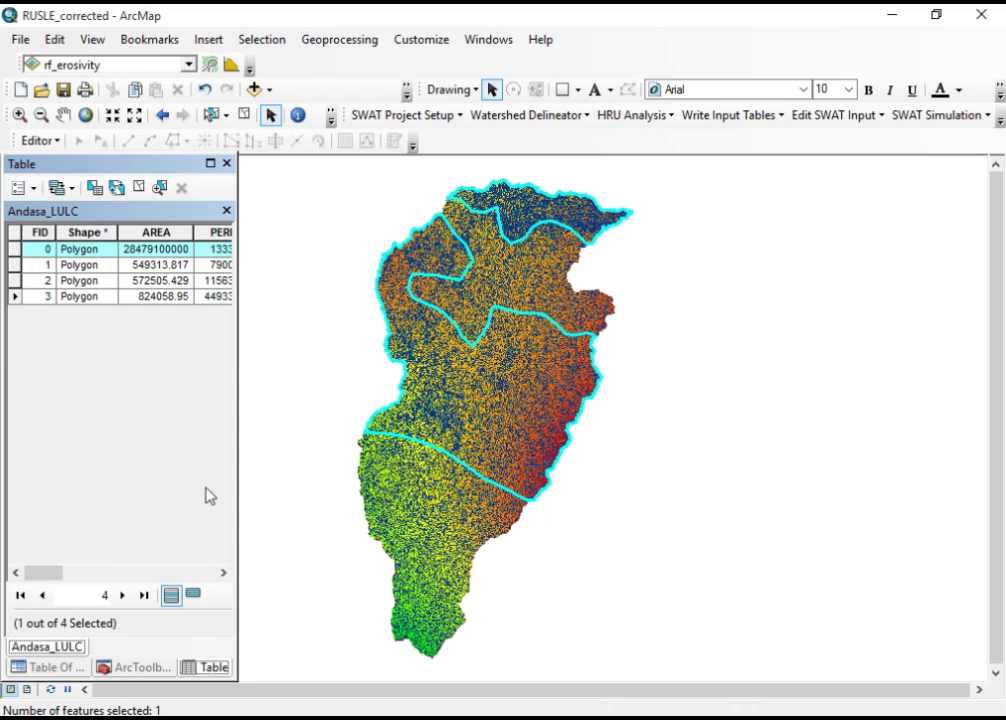
pyautogui.click(181, 573)
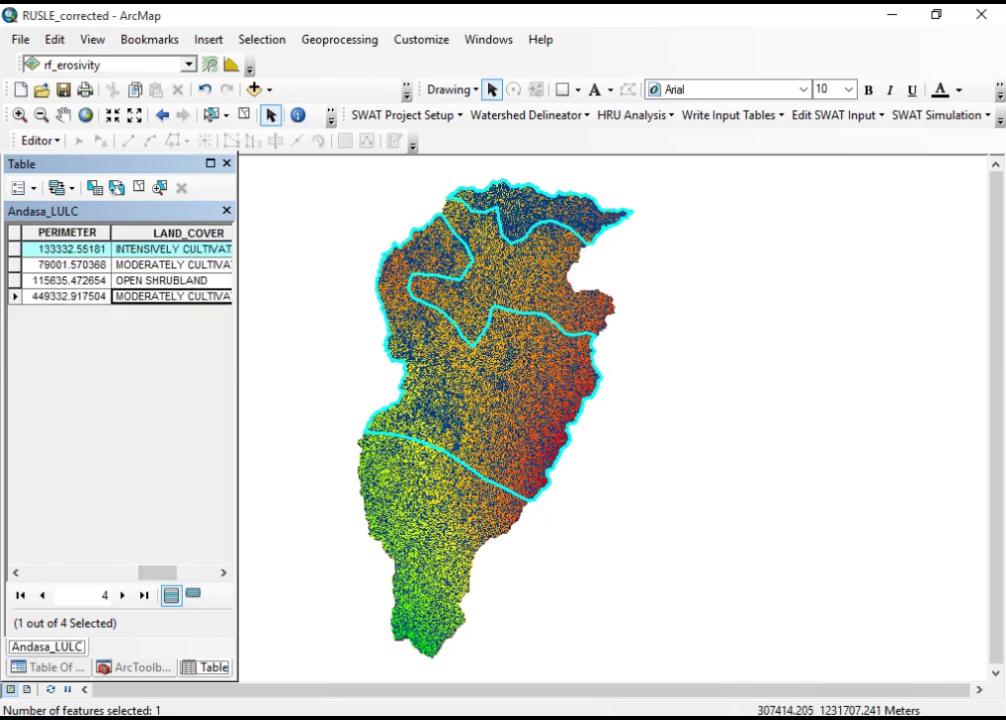
# Switch back to the Excel C factor sheet and compare the FID and land cover of the cultivated classes with the attribute table
pyautogui.moveTo(360, 716)
pyautogui.click(322, 650)
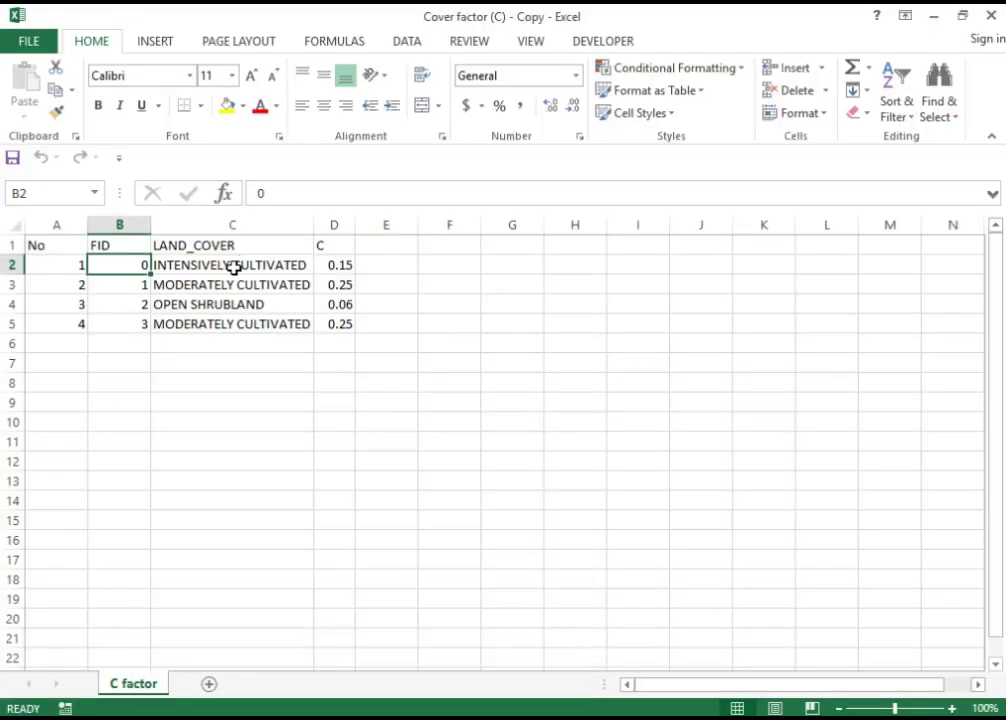
pyautogui.click(232, 267)
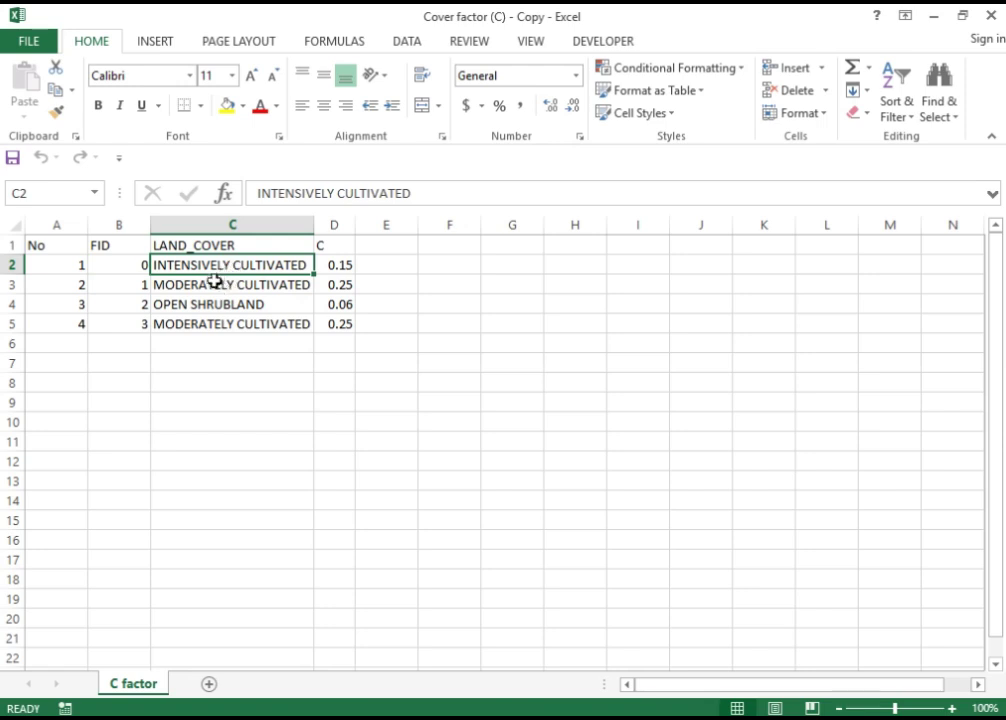
pyautogui.click(210, 284)
pyautogui.click(139, 284)
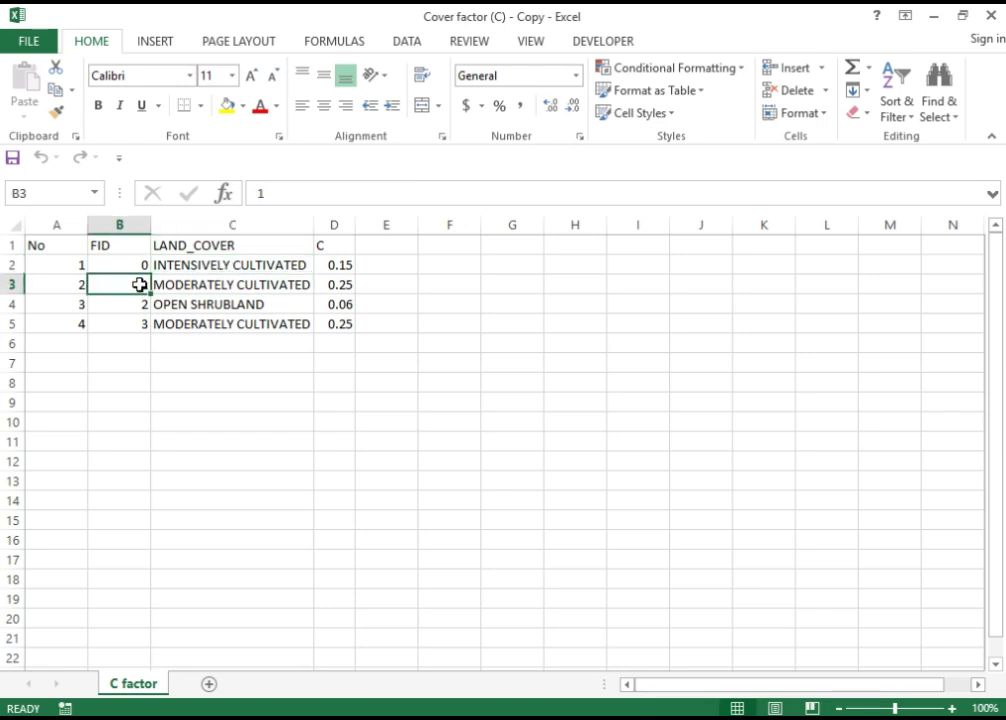
pyautogui.click(226, 281)
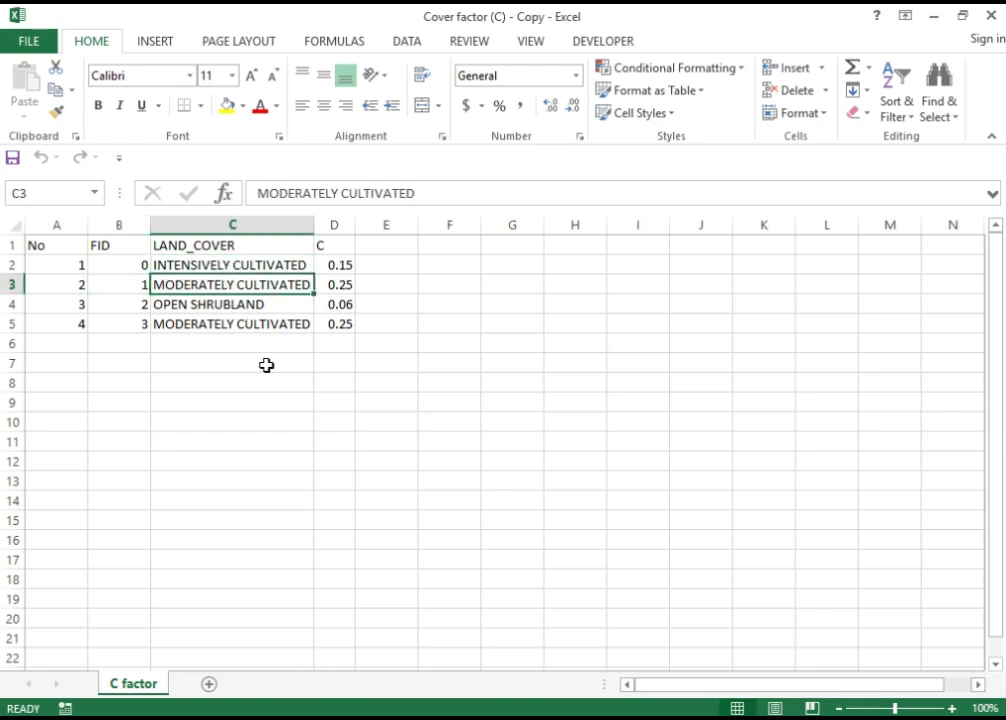
pyautogui.click(215, 324)
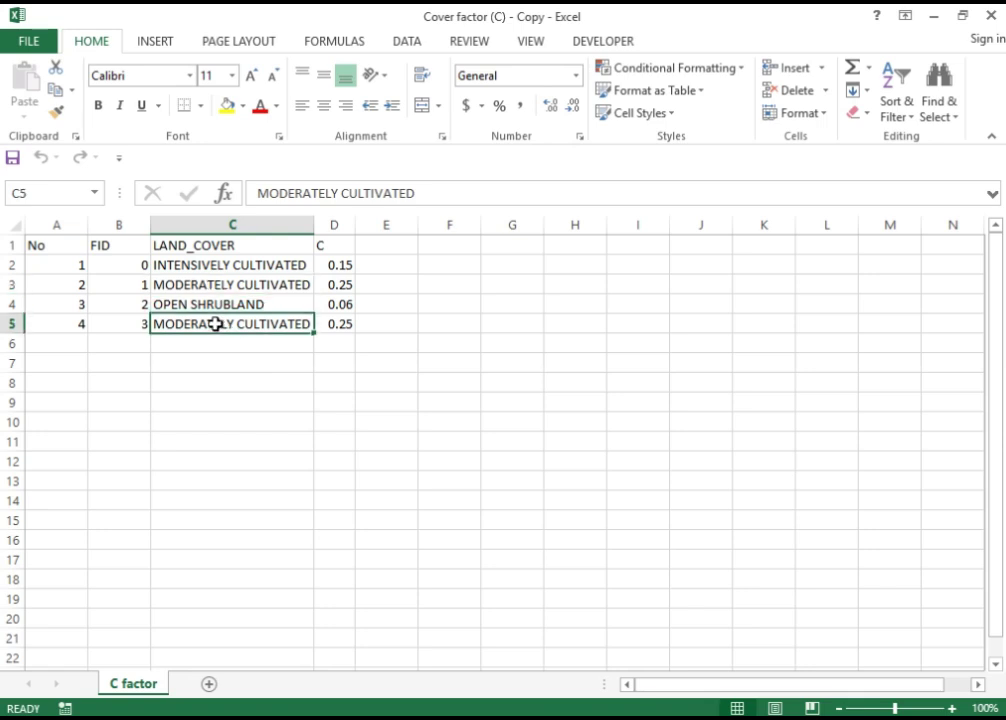
pyautogui.click(133, 325)
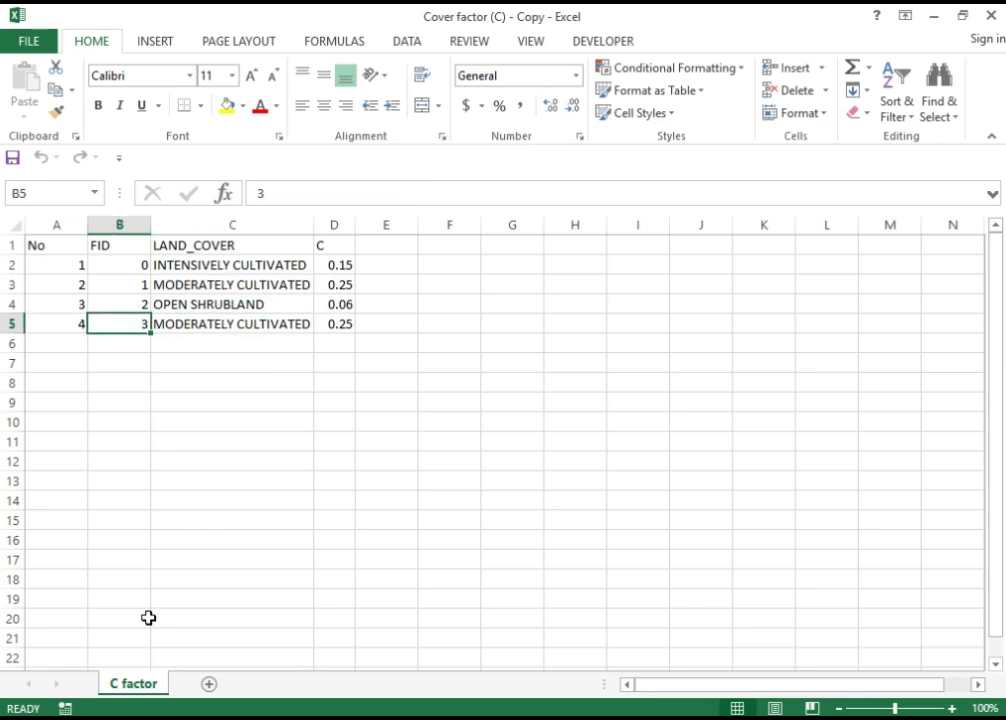
# Switch to ArcMap, select the last MODERATELY CULTIVATED record in the Andasa_LULC table and check its land cover and FID
pyautogui.click(231, 650)
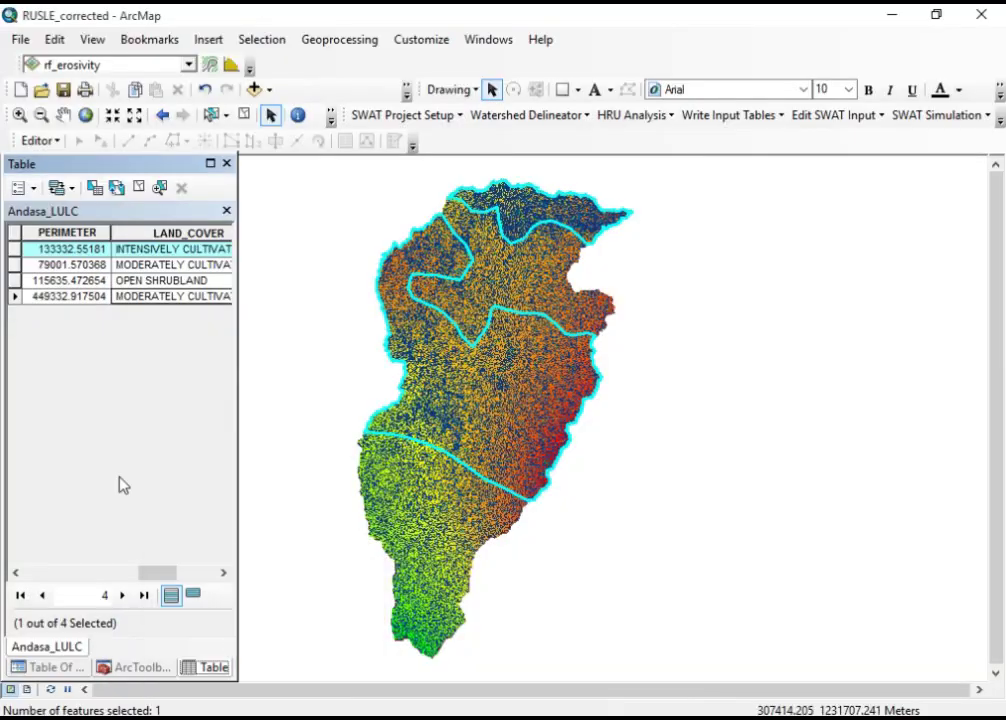
pyautogui.click(15, 297)
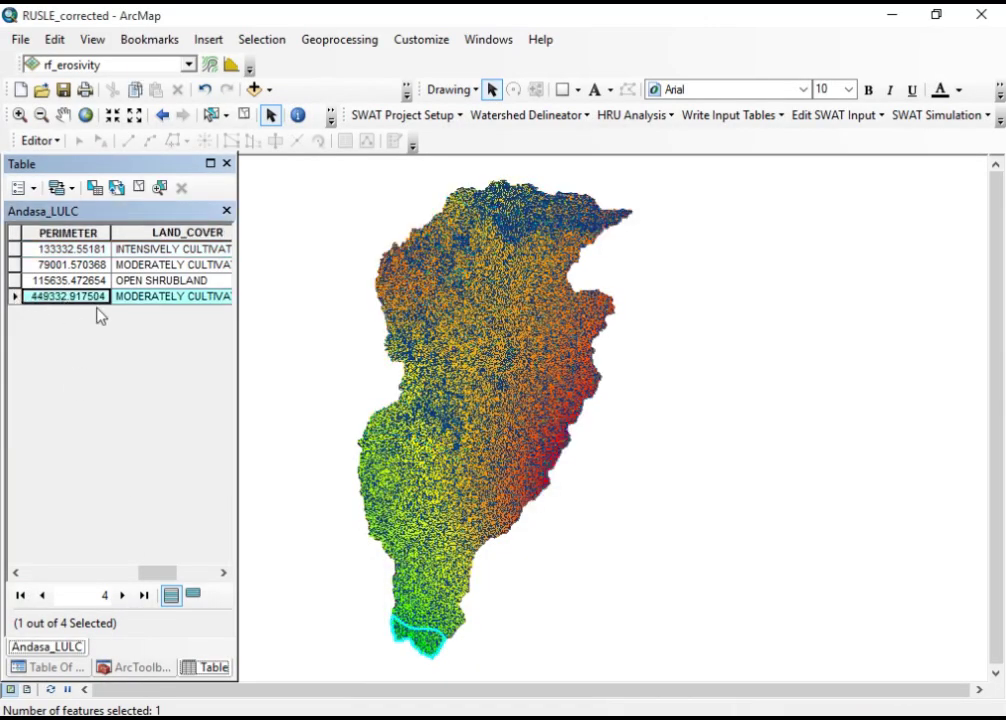
pyautogui.click(70, 577)
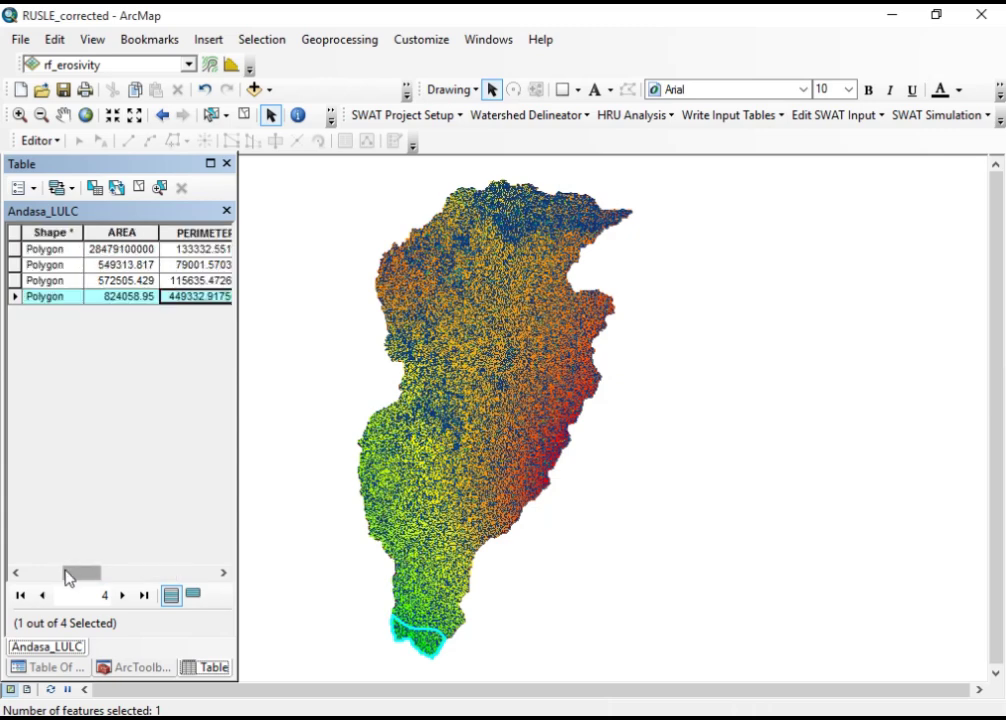
pyautogui.click(47, 578)
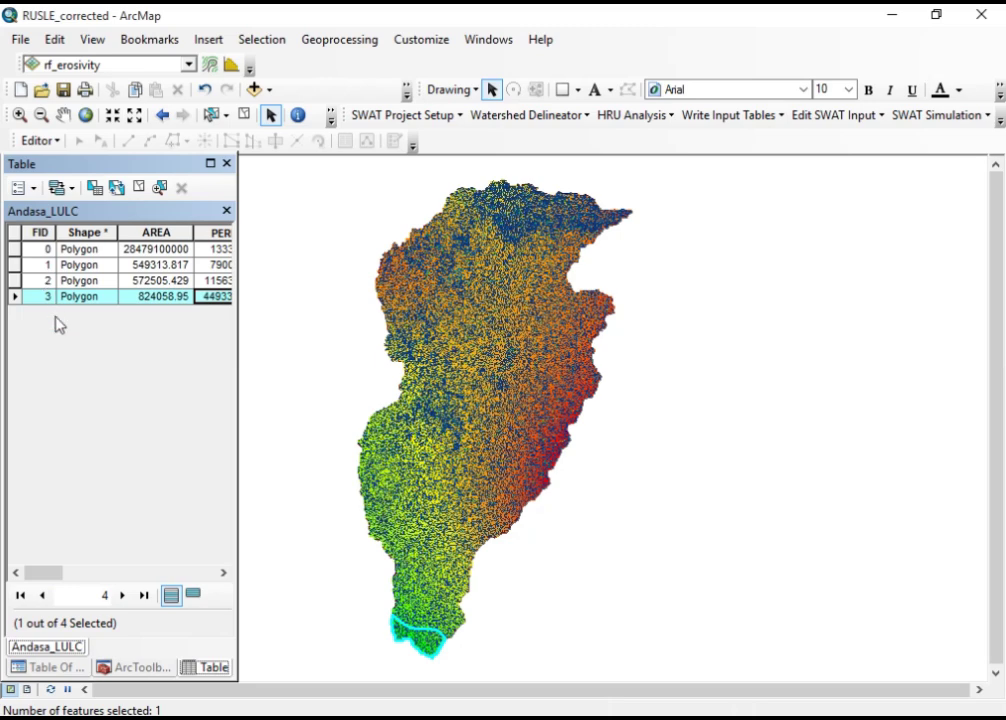
# Return to the layer list and clear the selected land cover feature
pyautogui.click(75, 670)
pyautogui.click(97, 415)
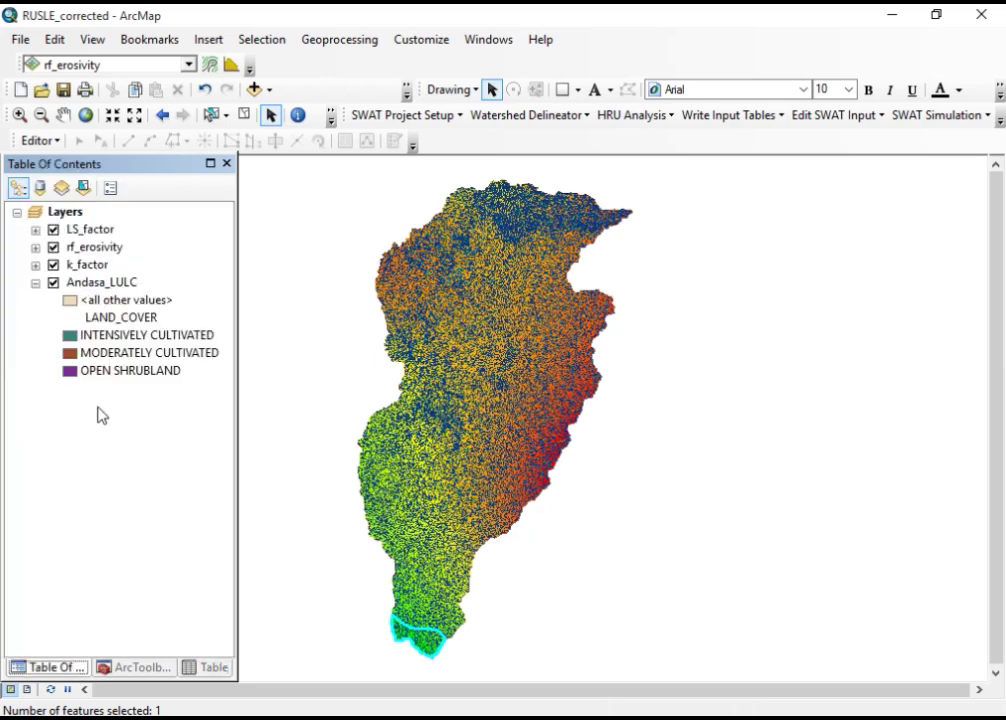
pyautogui.click(243, 114)
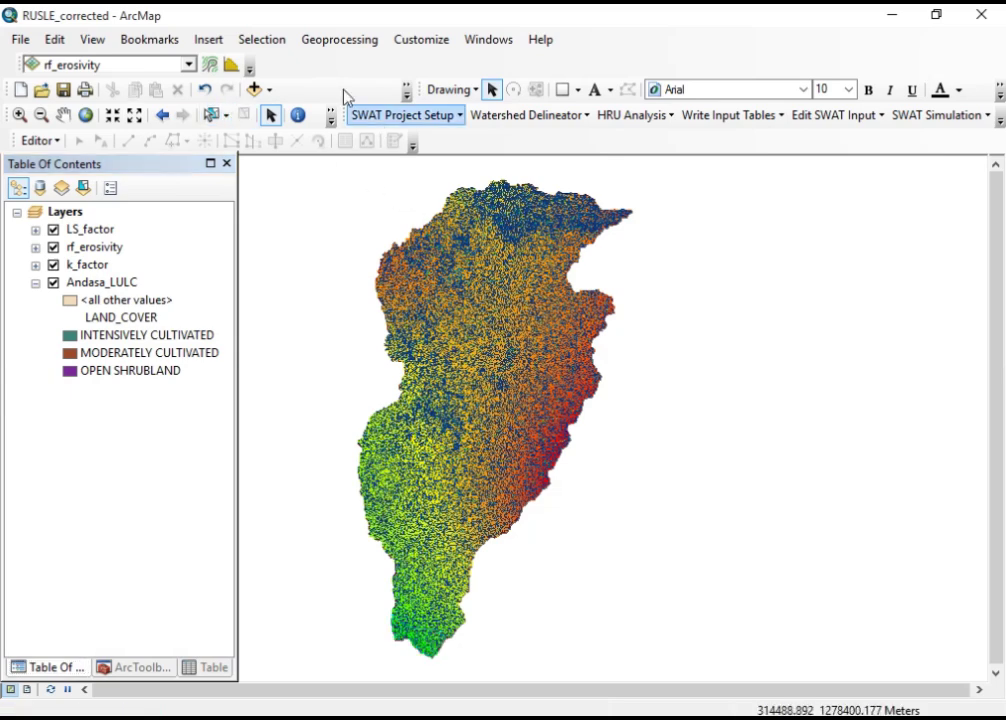
# Start adding data to the map and close the Cover factor (C) - Copy workbook in Excel
pyautogui.click(255, 89)
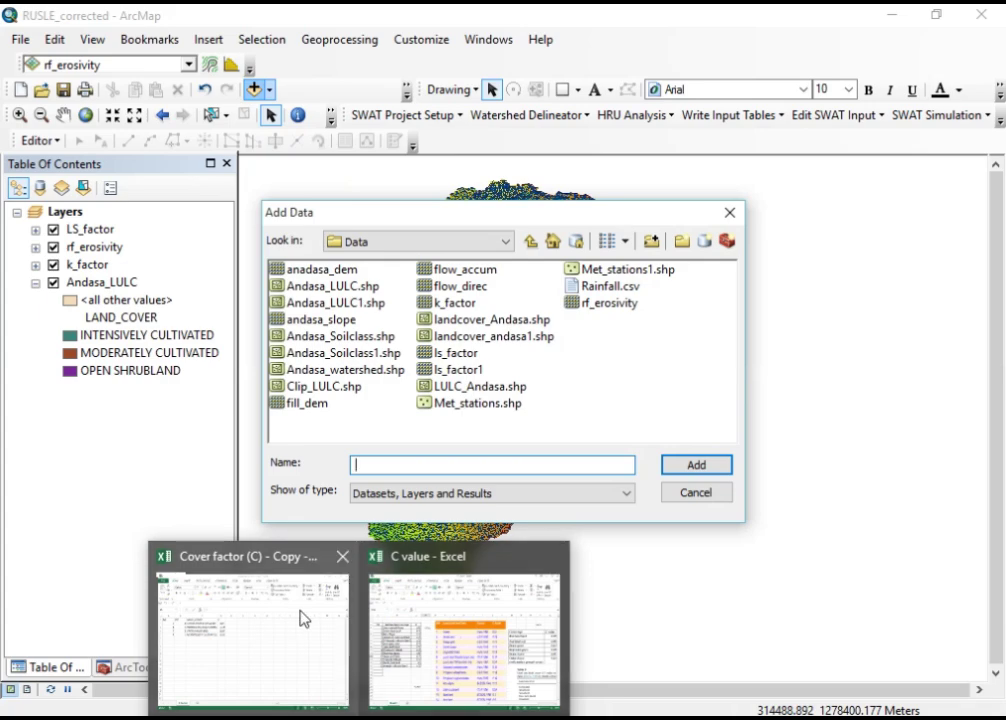
pyautogui.click(301, 617)
pyautogui.click(989, 14)
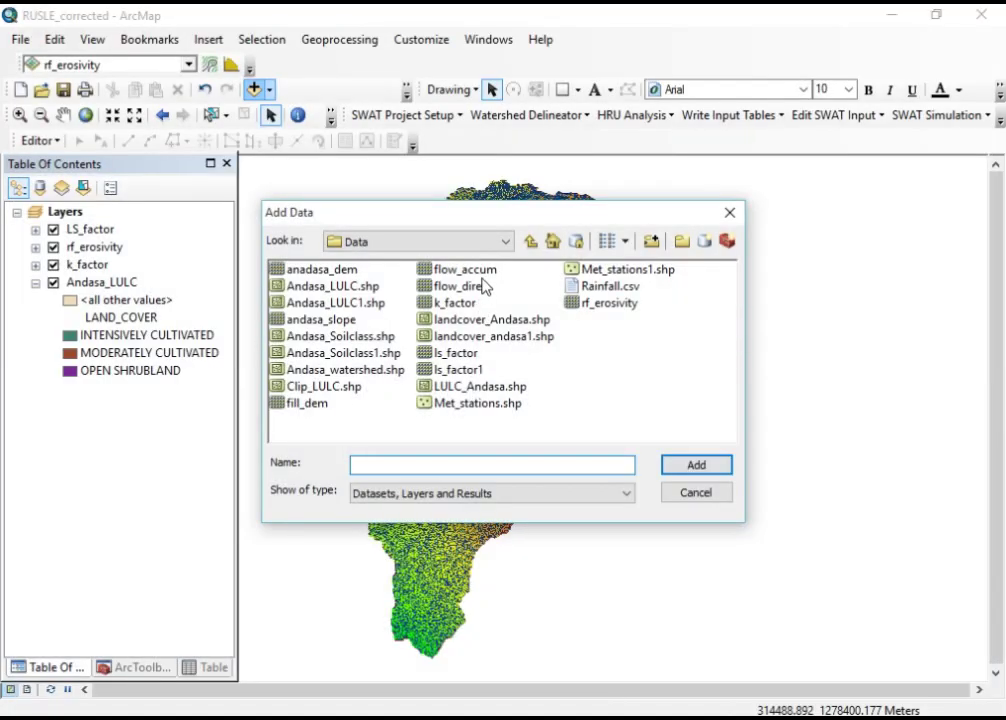
# Add the 'C factor$' sheet of Cover factor (C) - Copy.xlsx from the RUSLE using GIS folder to the map
pyautogui.click(529, 243)
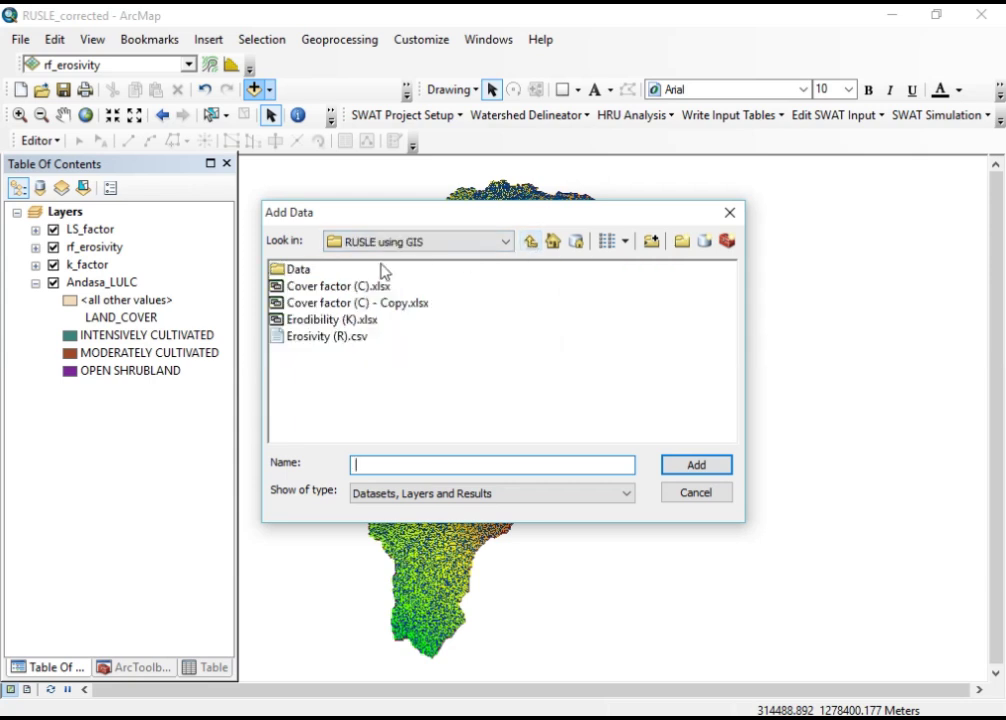
pyautogui.click(346, 306)
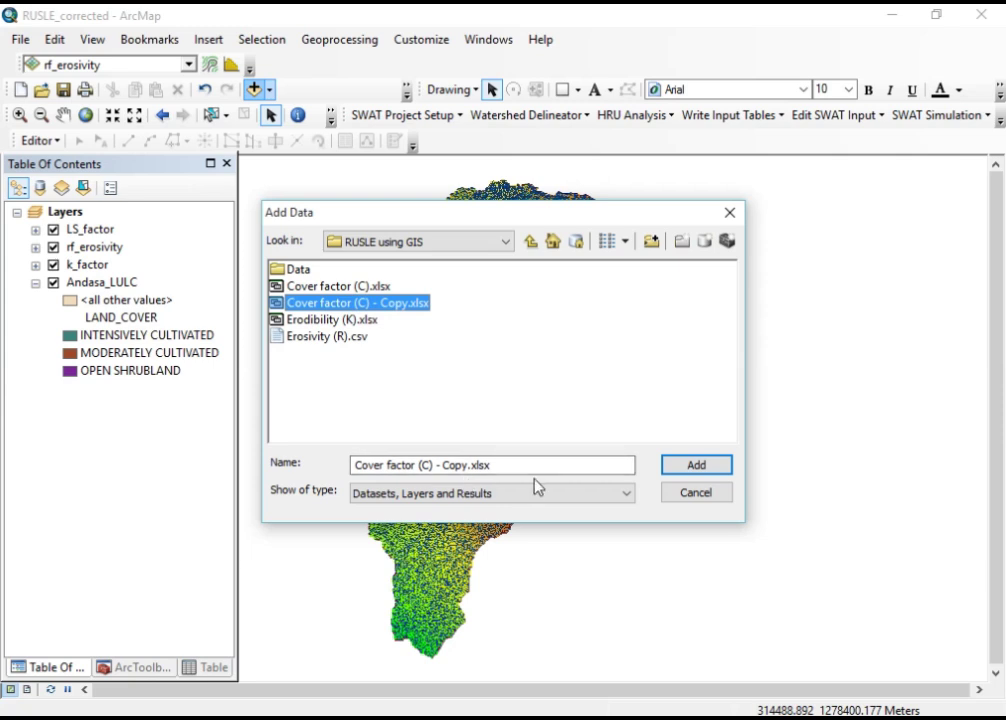
pyautogui.doubleClick(333, 305)
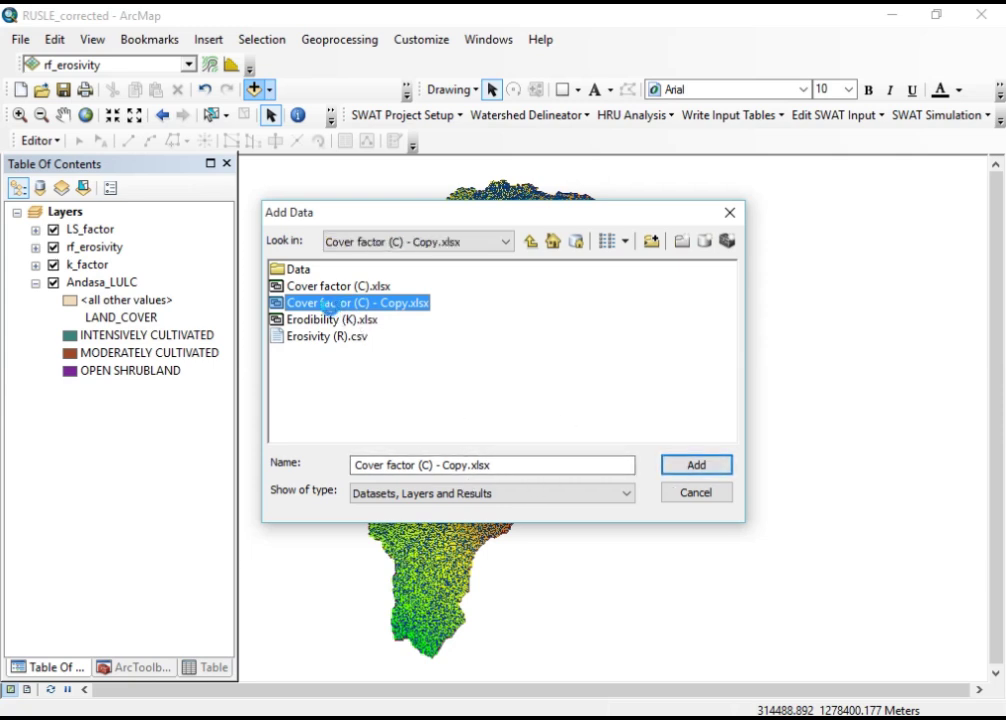
pyautogui.click(319, 272)
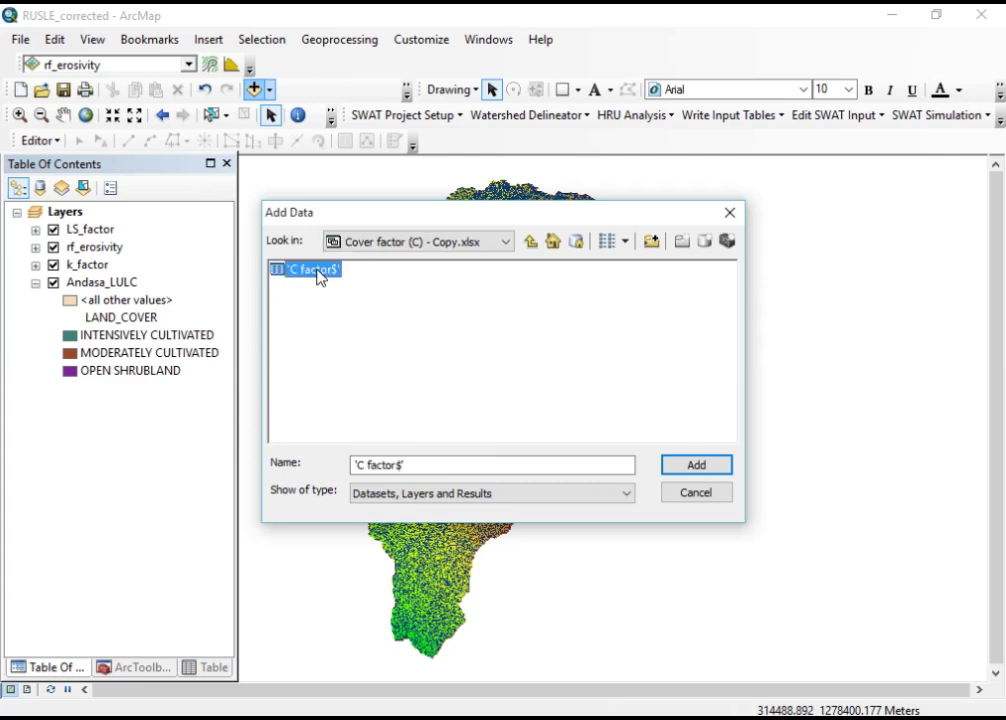
pyautogui.click(680, 473)
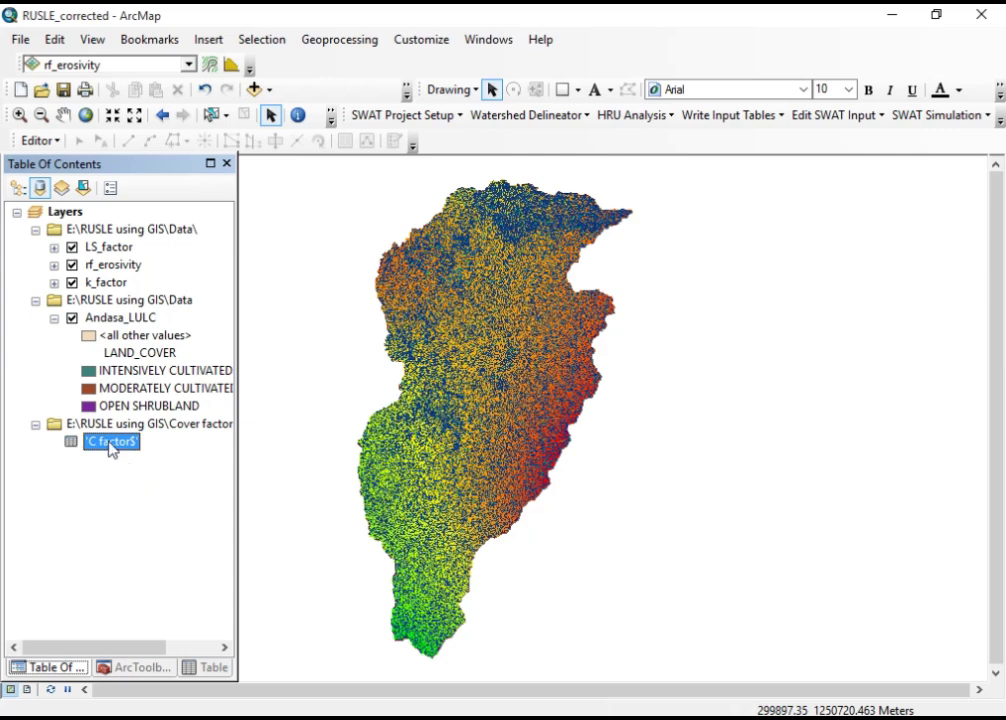
# Set up an attribute join of the 'C factor$' table to the Andasa_LULC layer, based on the FID field in both
pyautogui.click(117, 320)
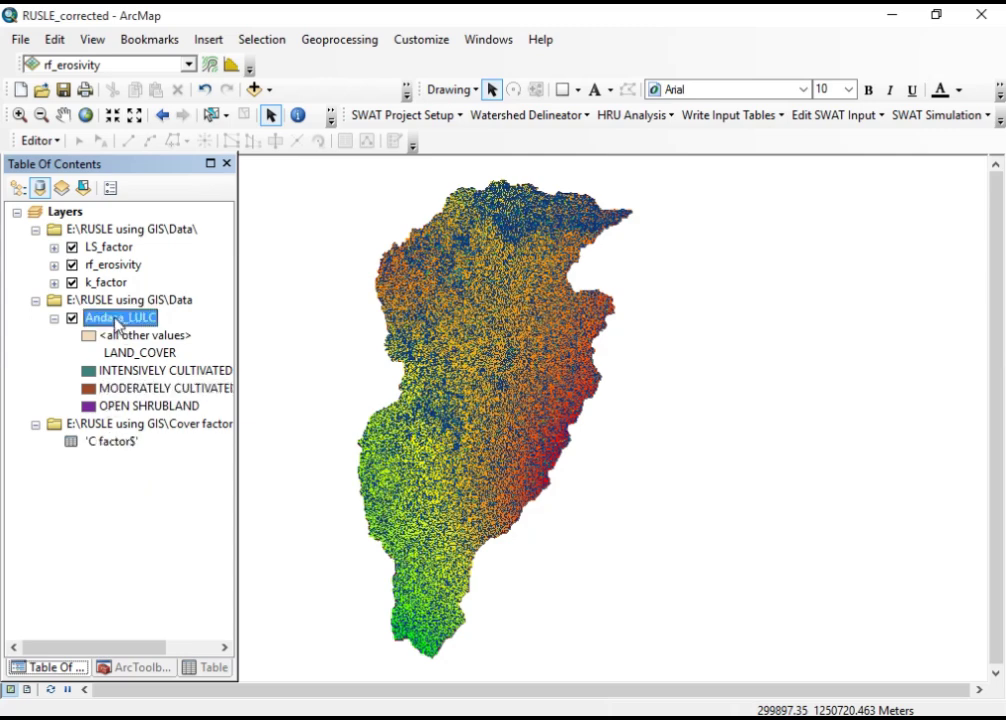
pyautogui.rightClick(117, 322)
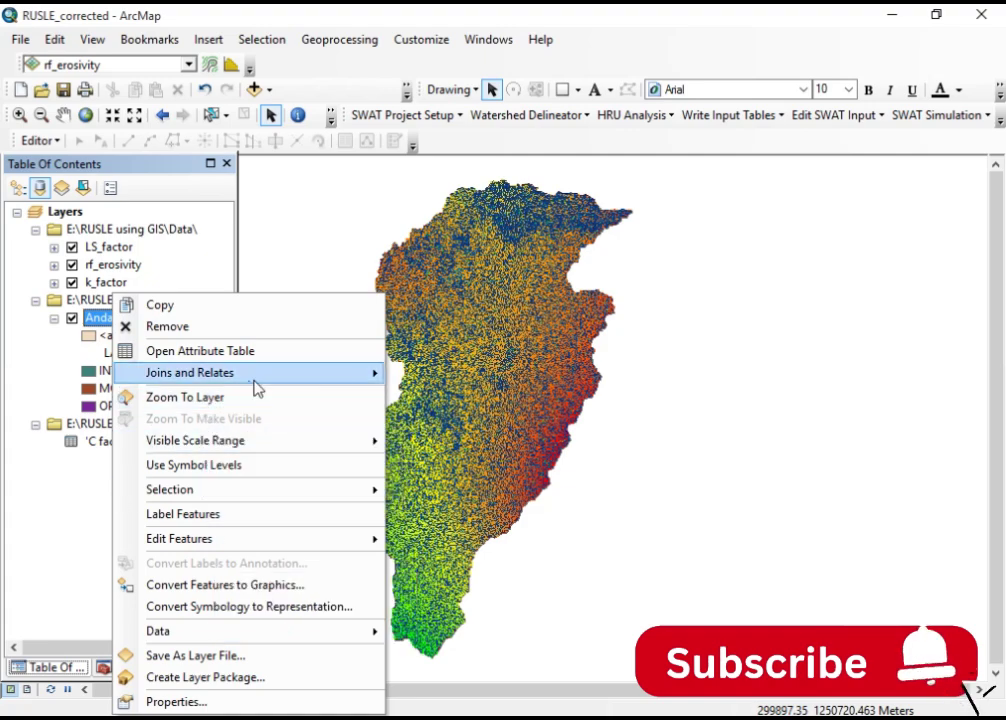
pyautogui.moveTo(352, 380)
pyautogui.click(436, 375)
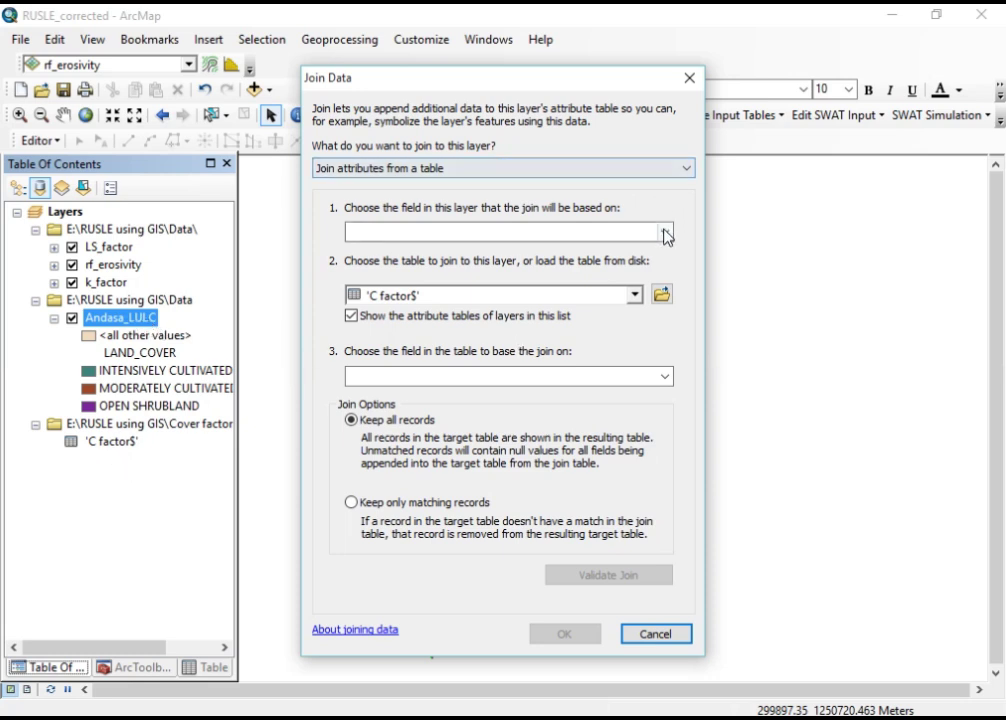
pyautogui.click(664, 232)
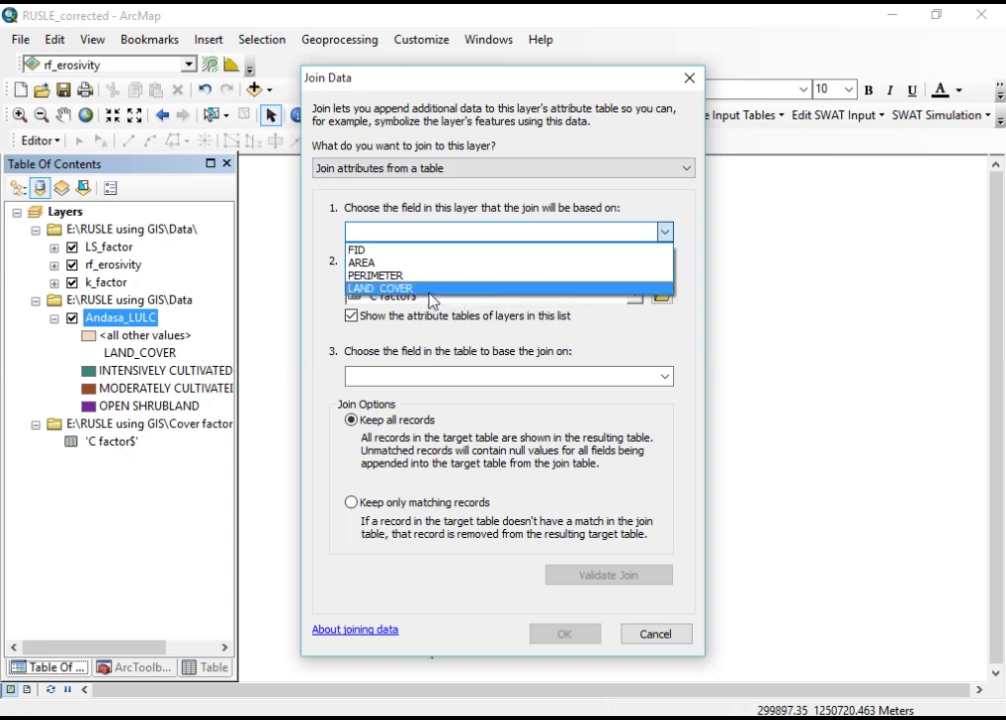
pyautogui.click(396, 251)
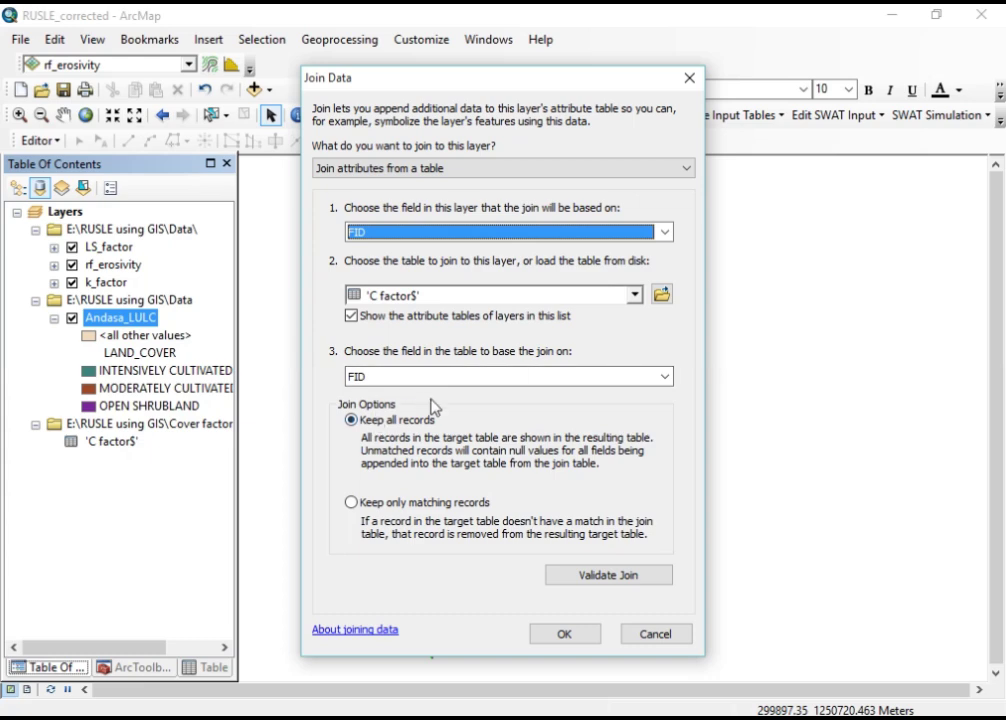
# Validate the join between Andasa_LULC and 'C factor$', close the report and apply the join
pyautogui.click(582, 577)
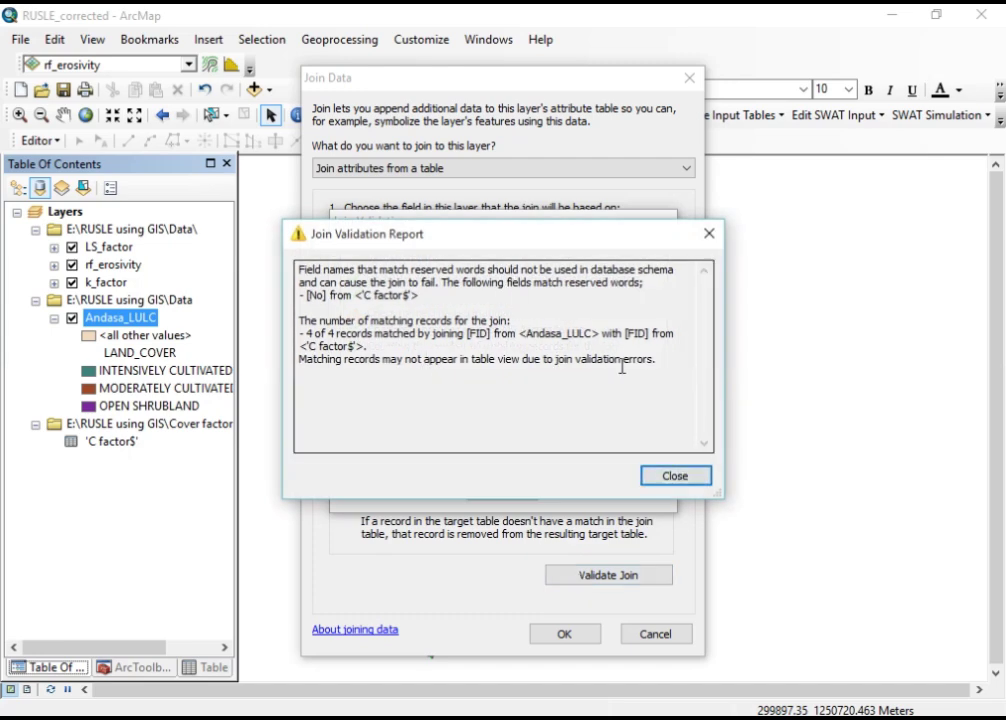
pyautogui.click(666, 478)
pyautogui.click(565, 634)
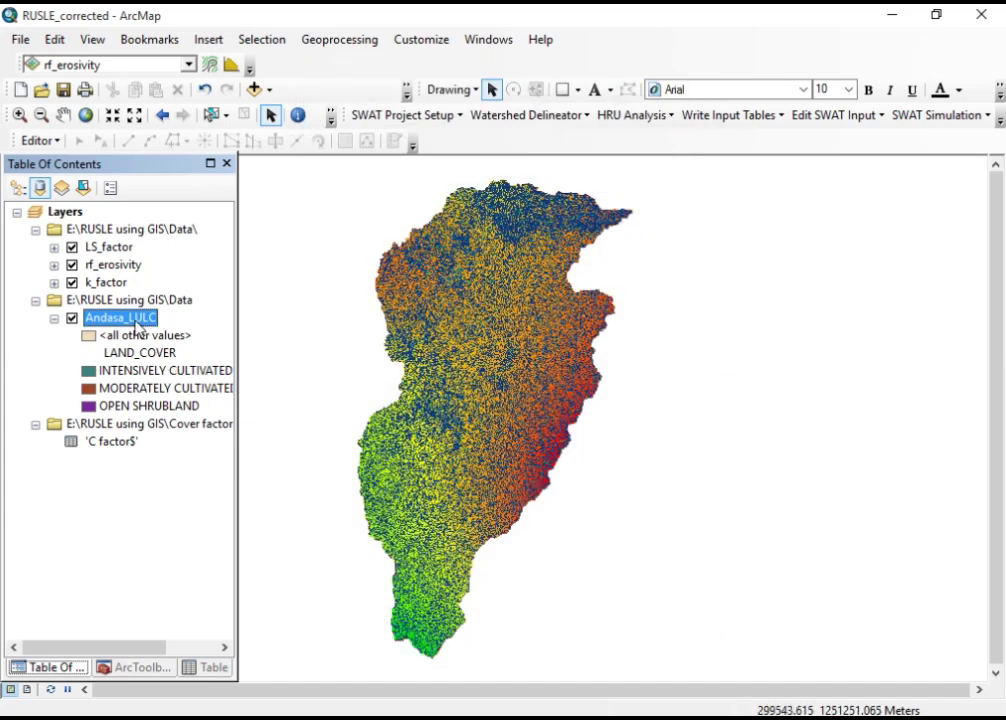
# Open the Andasa_LULC attribute table, examine the FID and joined C columns, and narrow the C column
pyautogui.rightClick(128, 320)
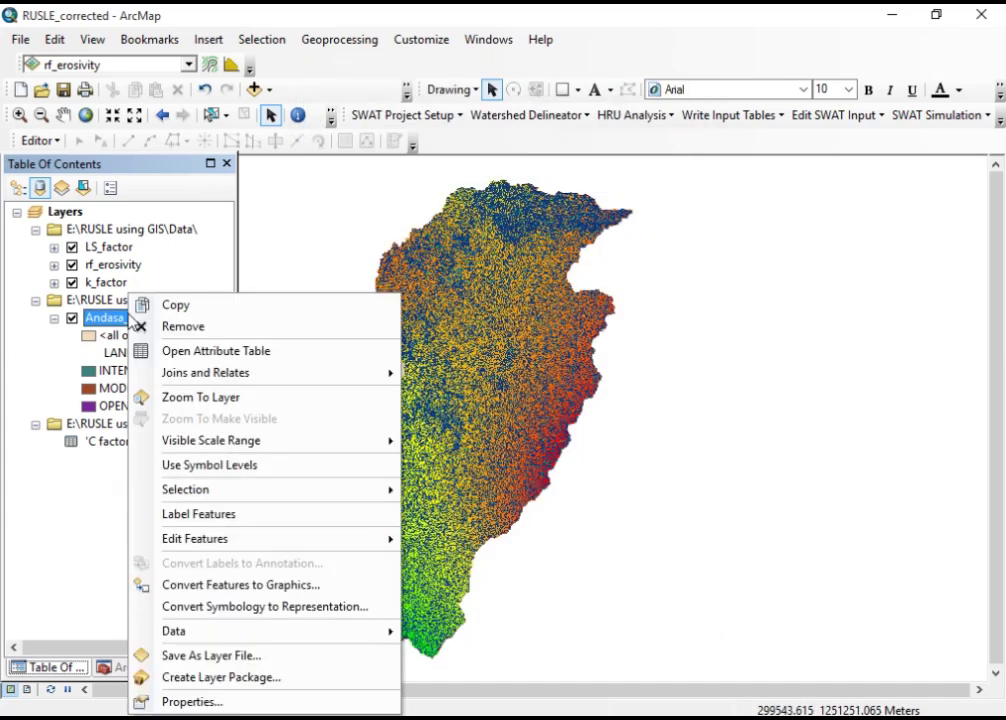
pyautogui.click(222, 352)
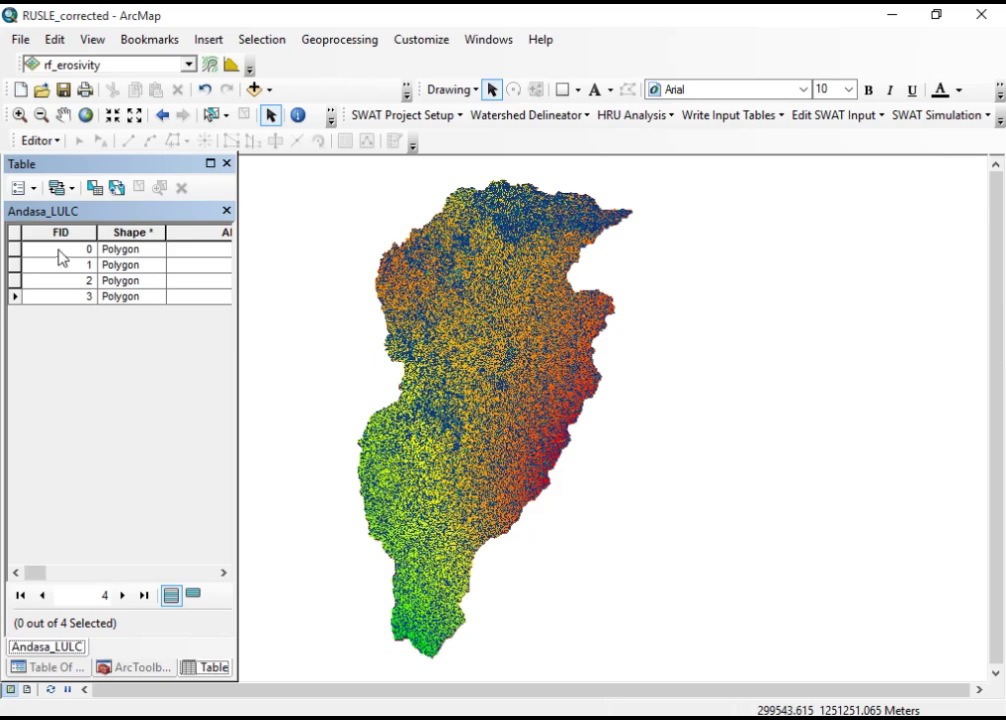
pyautogui.click(68, 236)
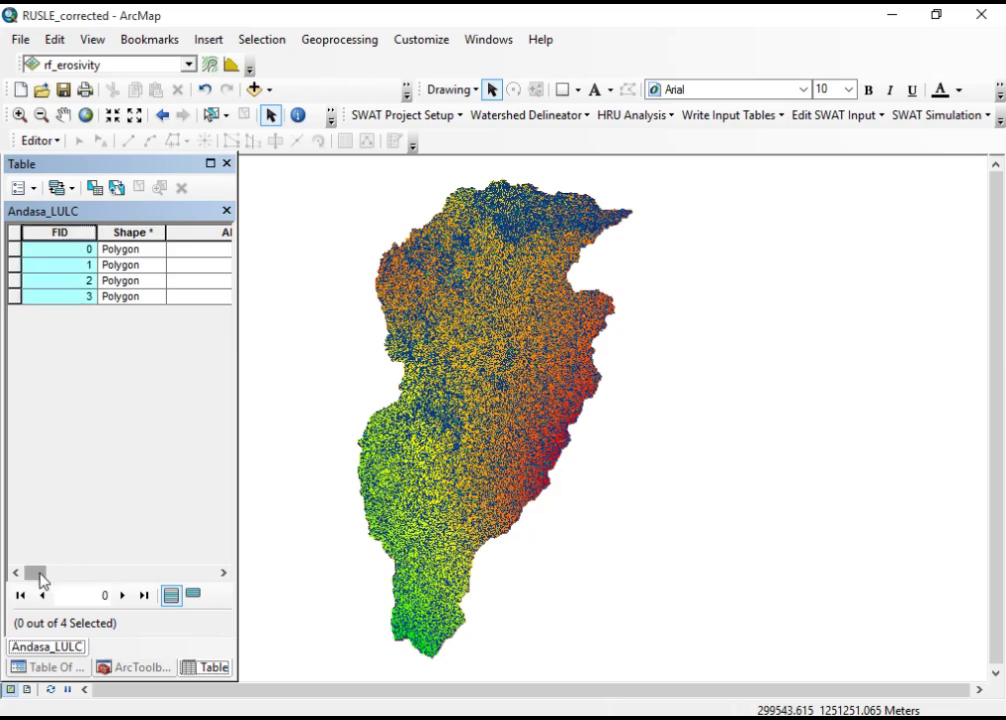
pyautogui.moveTo(38, 573); pyautogui.dragTo(221, 580)
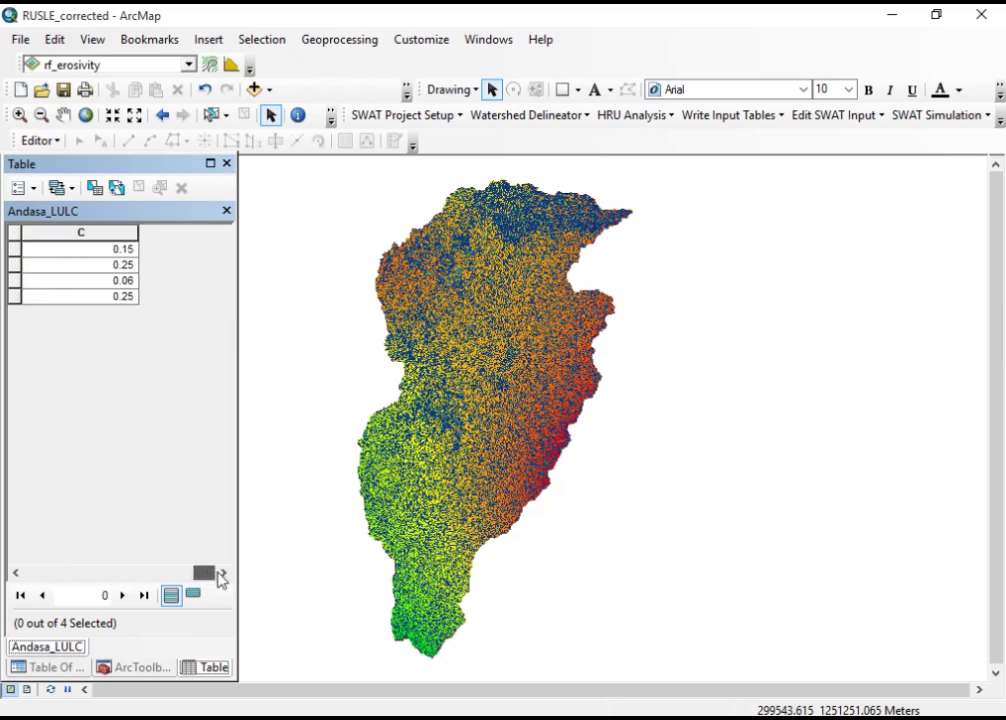
pyautogui.click(100, 233)
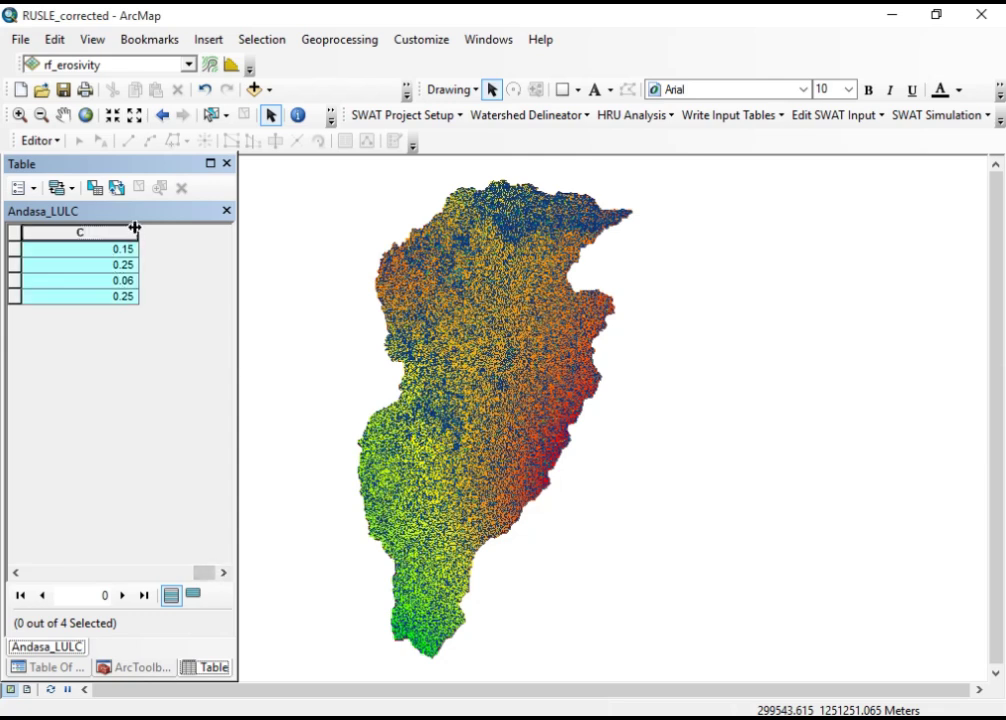
pyautogui.moveTo(138, 233); pyautogui.dragTo(98, 230)
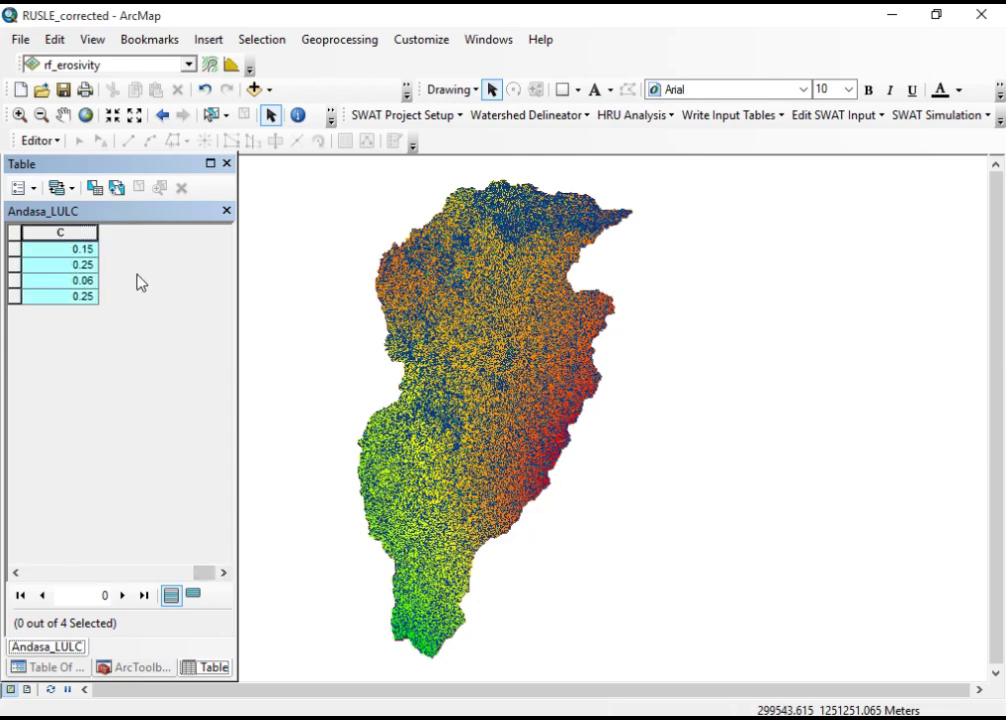
# Start a Polygon to Raster conversion with Andasa_LULC as the input features and 'C factor$'.C as the value field
pyautogui.click(129, 667)
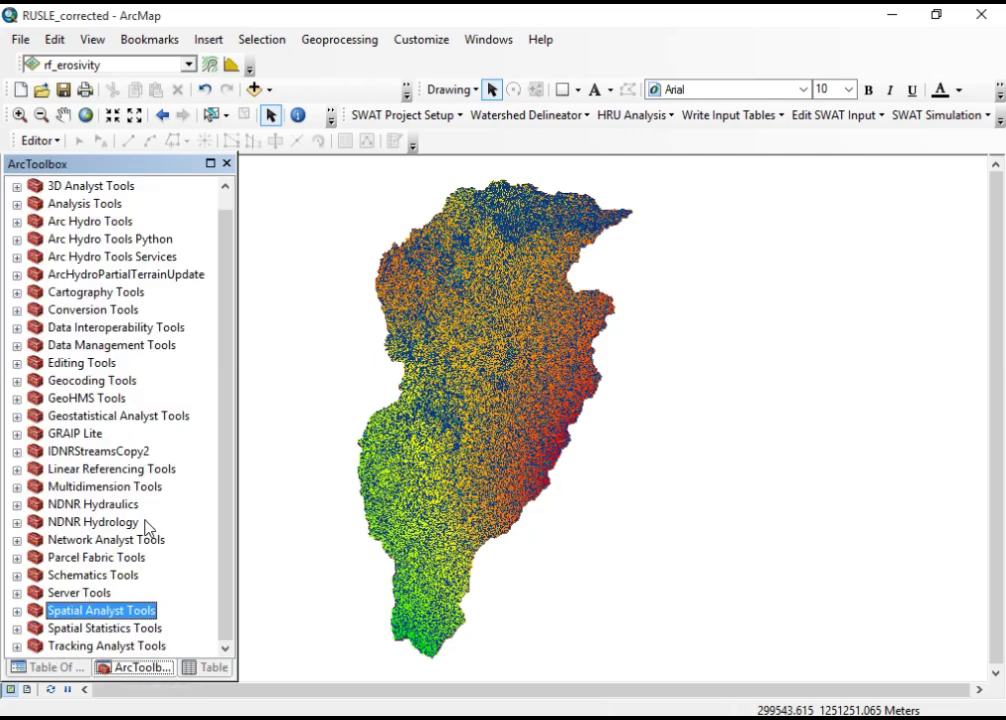
pyautogui.click(108, 523)
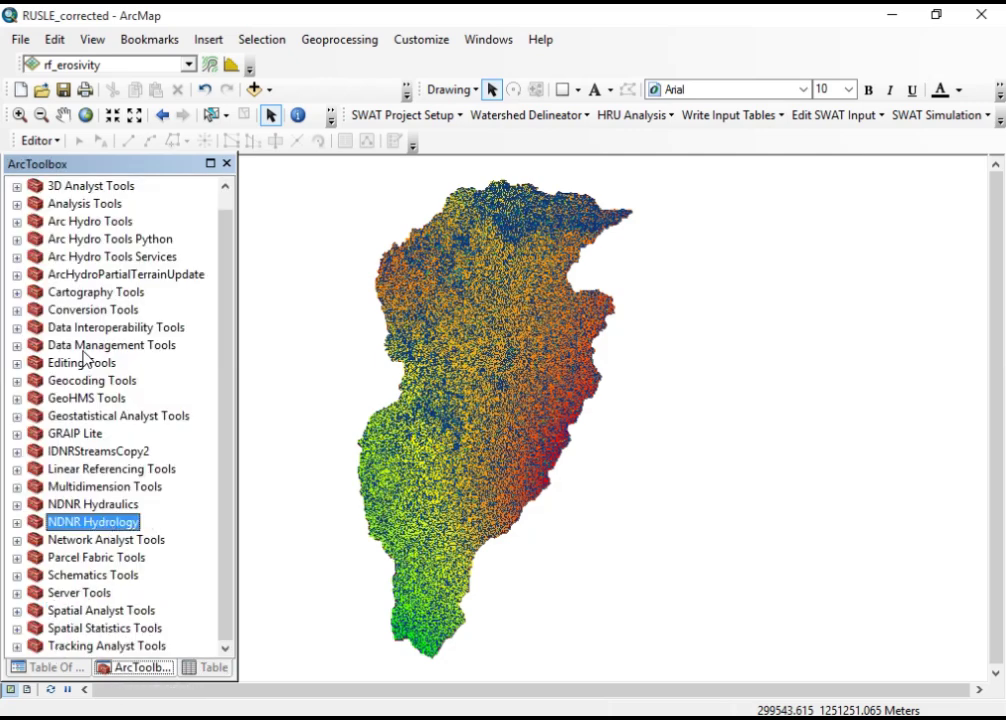
pyautogui.click(16, 310)
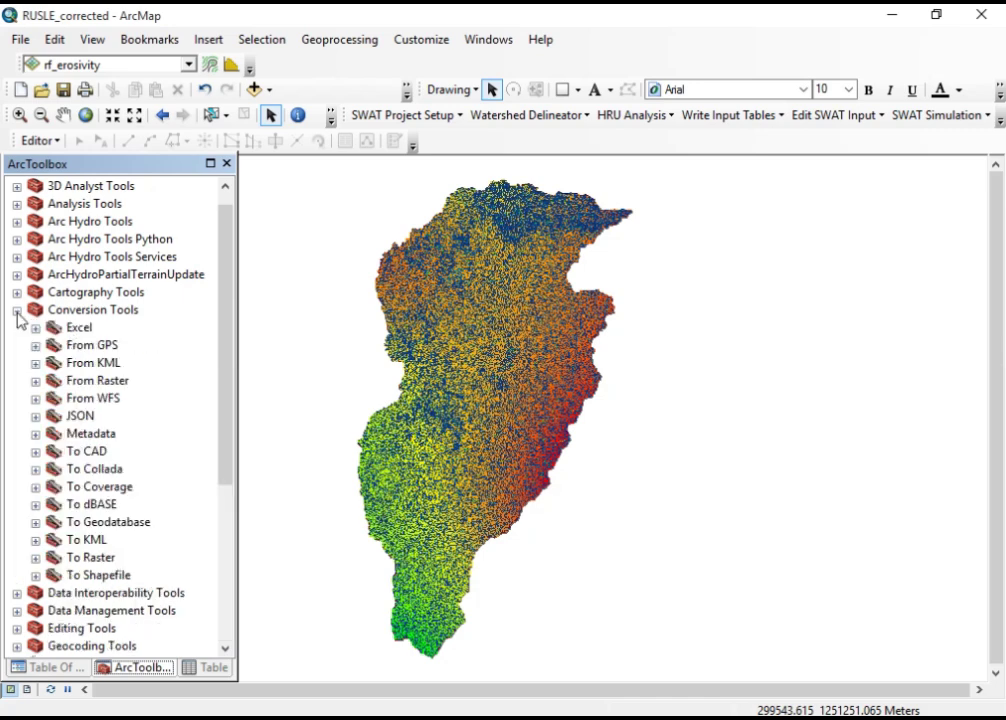
pyautogui.click(36, 557)
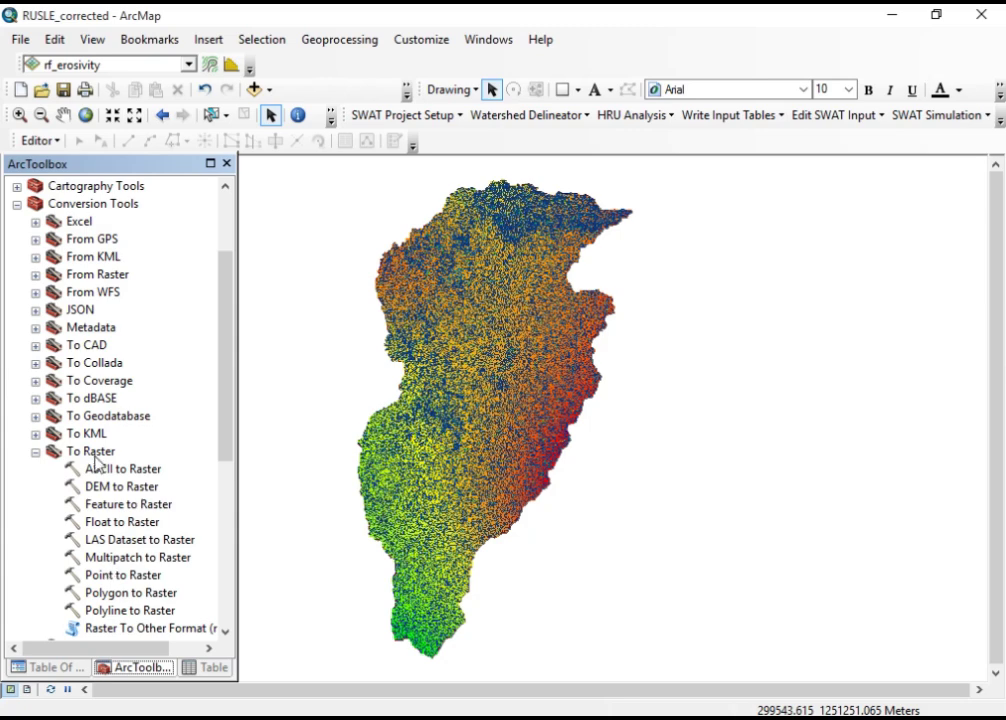
pyautogui.doubleClick(146, 600)
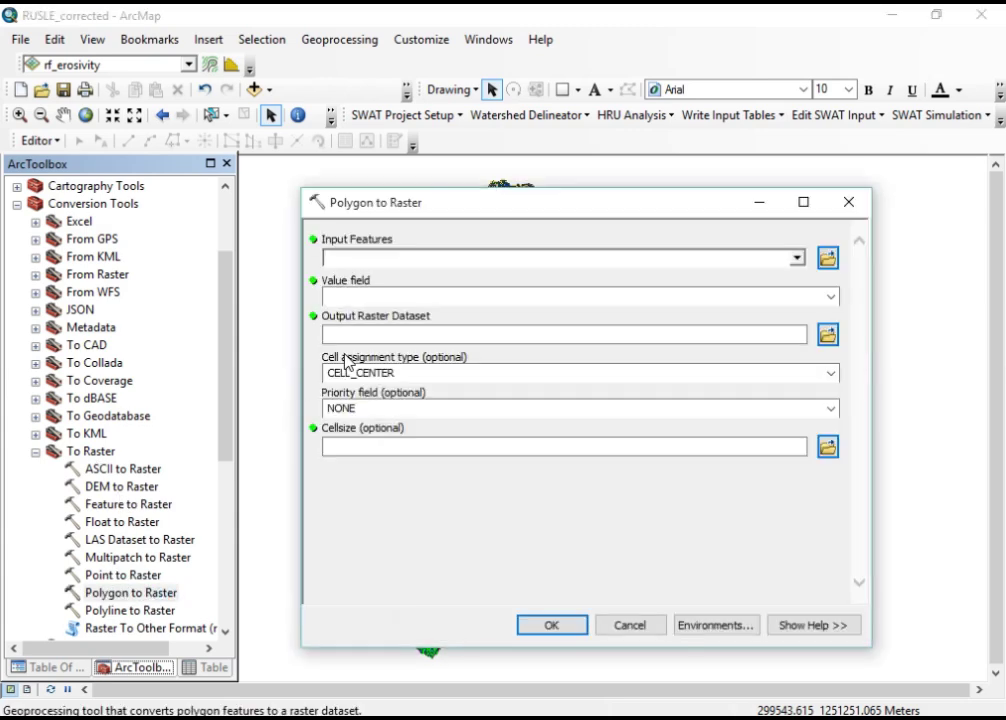
pyautogui.click(797, 260)
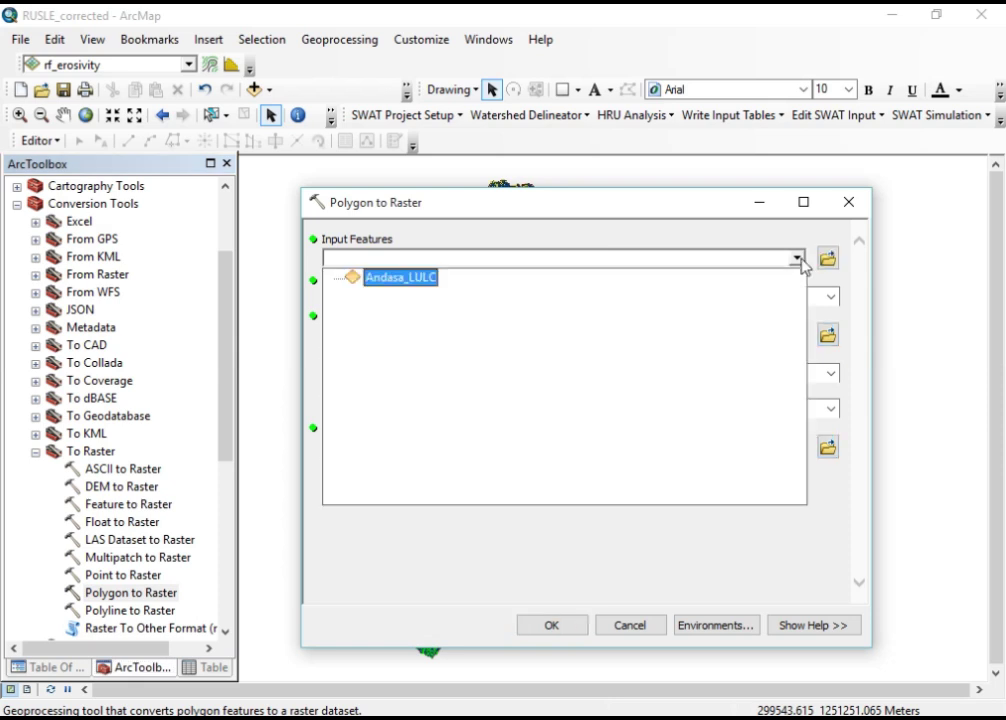
pyautogui.click(405, 278)
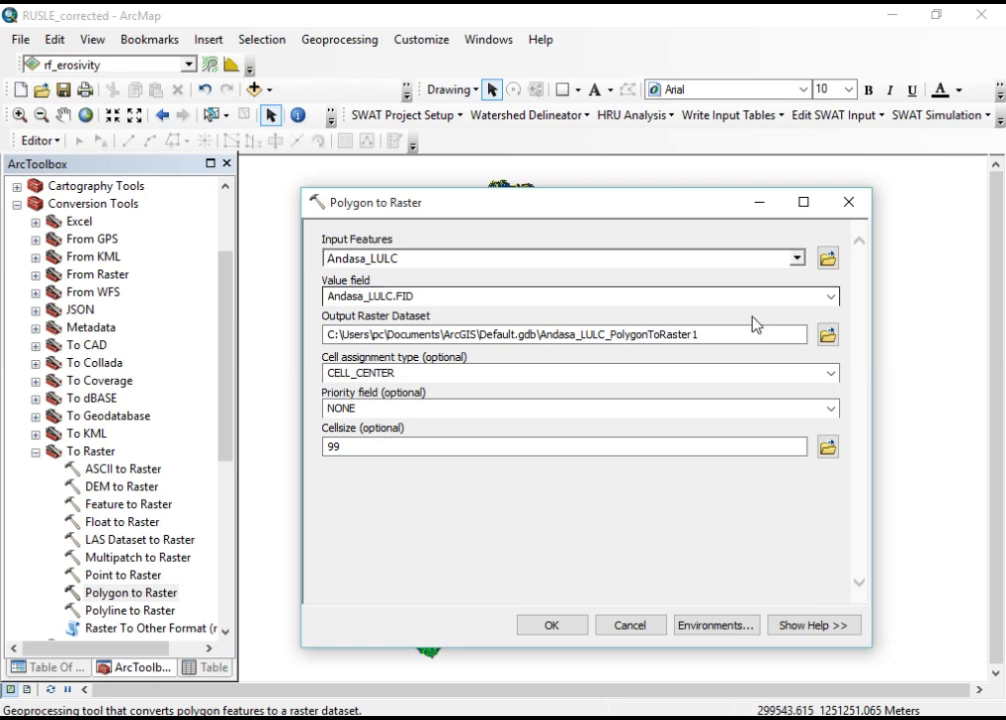
pyautogui.click(831, 296)
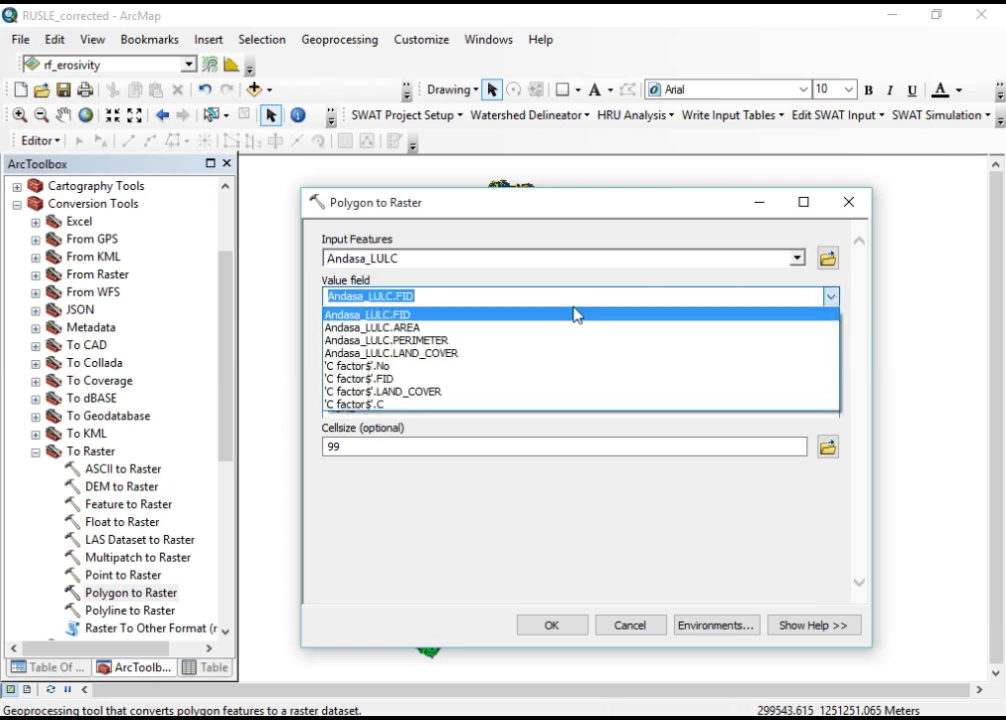
pyautogui.click(443, 405)
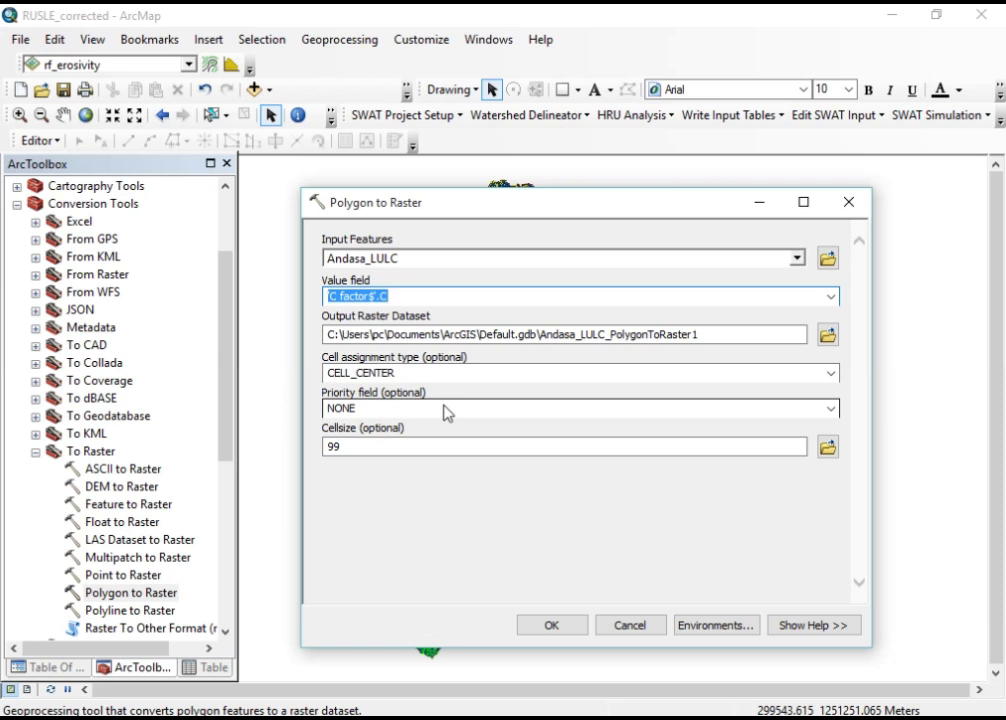
# Save the output raster as C_factor in E:\RUSLE using GIS\Data, run the conversion, and display the layer list
pyautogui.click(829, 338)
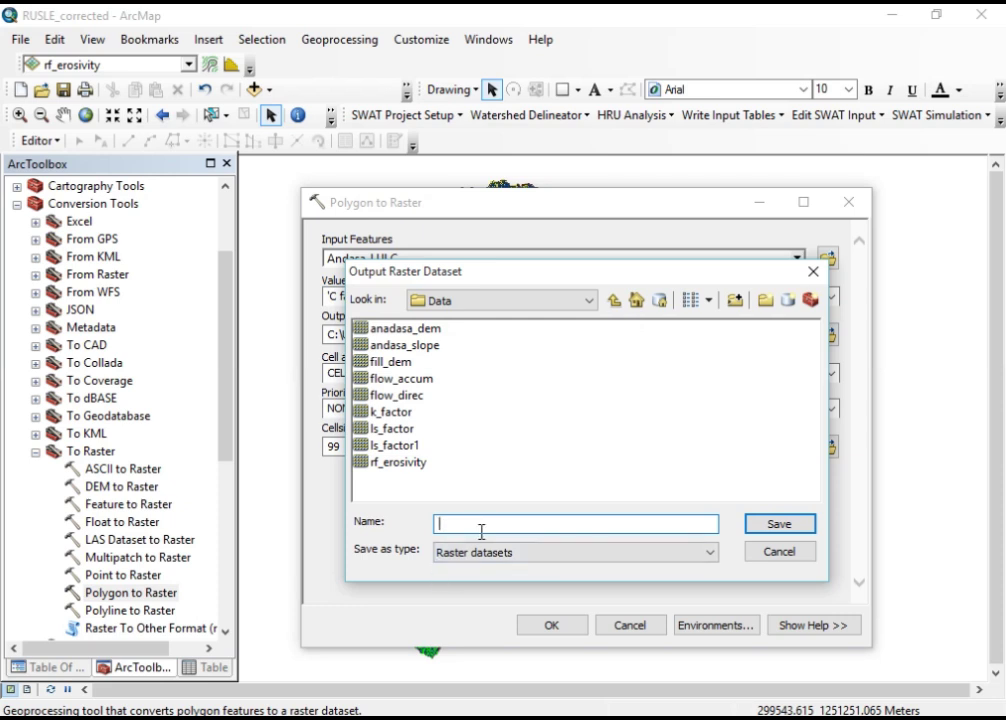
pyautogui.write('C_factor')
pyautogui.press('Return')
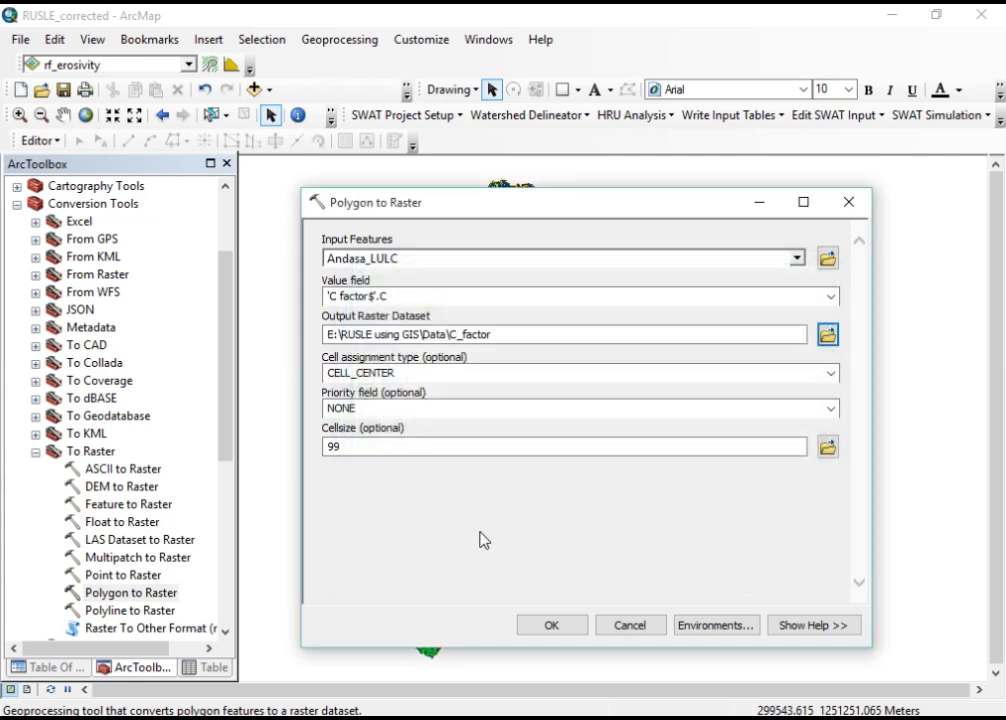
pyautogui.click(548, 627)
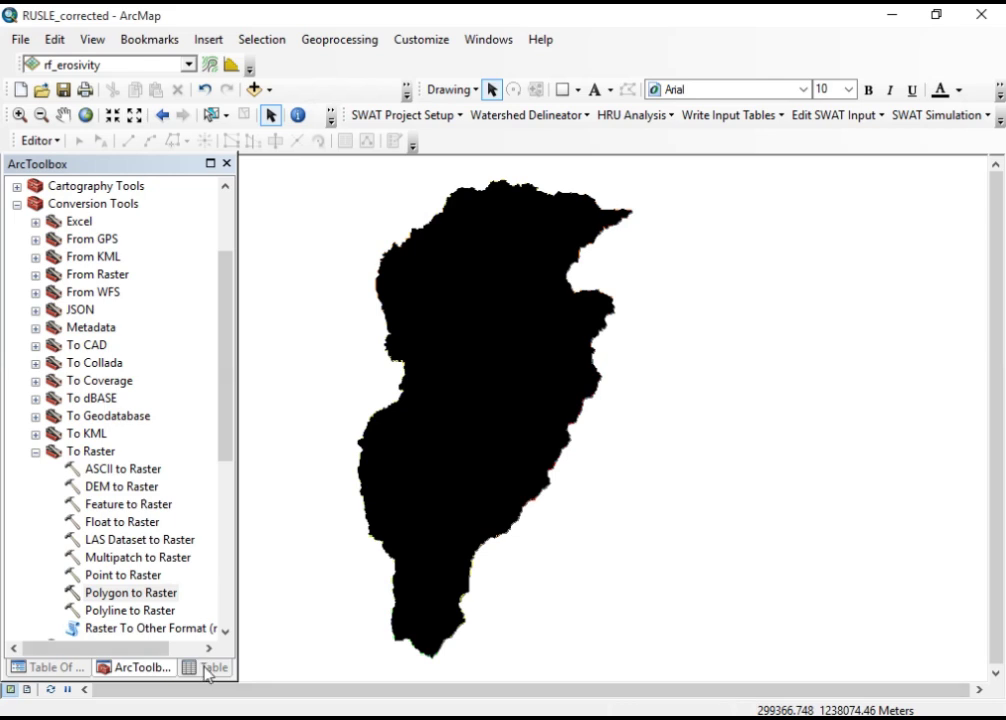
pyautogui.click(60, 667)
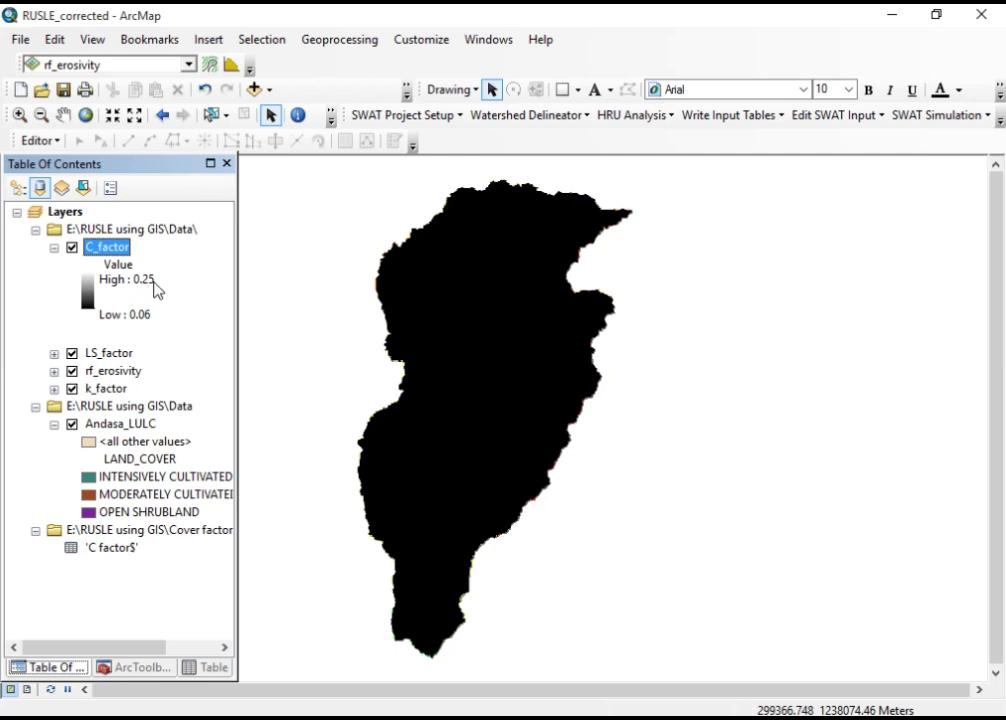
# Try a red-yellow-green color ramp on the C_factor raster
pyautogui.click(84, 293)
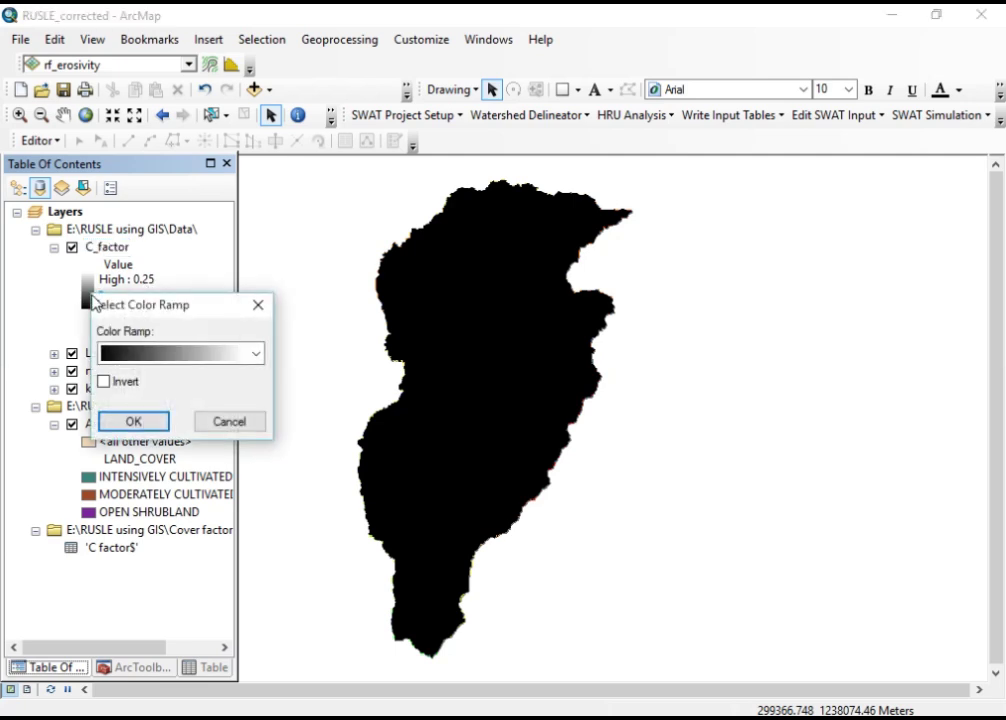
pyautogui.click(157, 353)
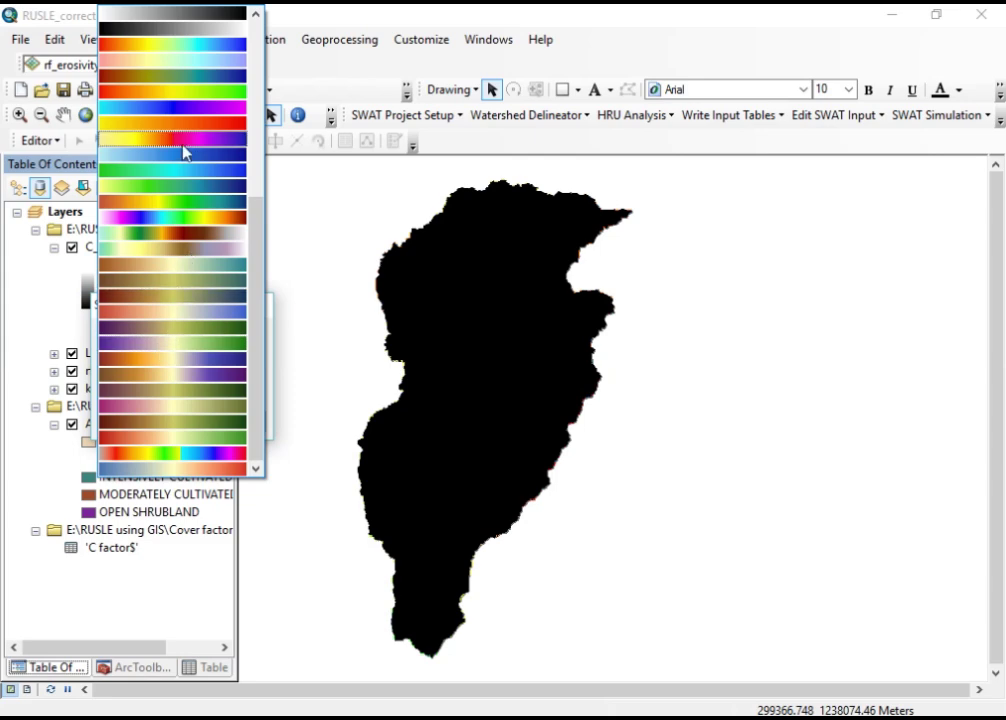
pyautogui.click(175, 94)
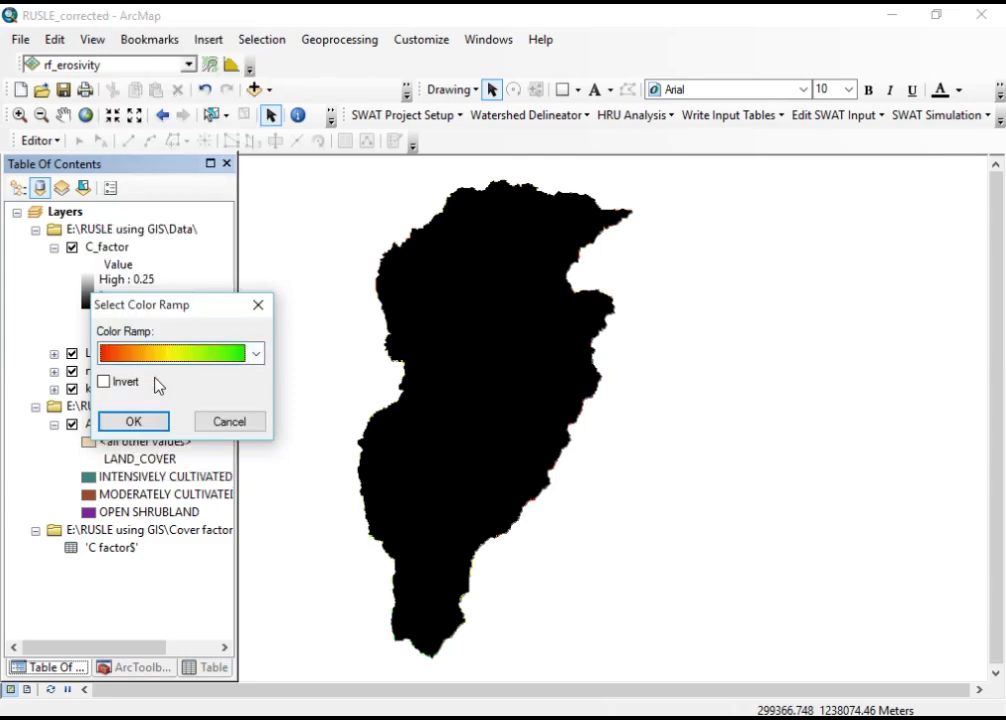
pyautogui.click(134, 421)
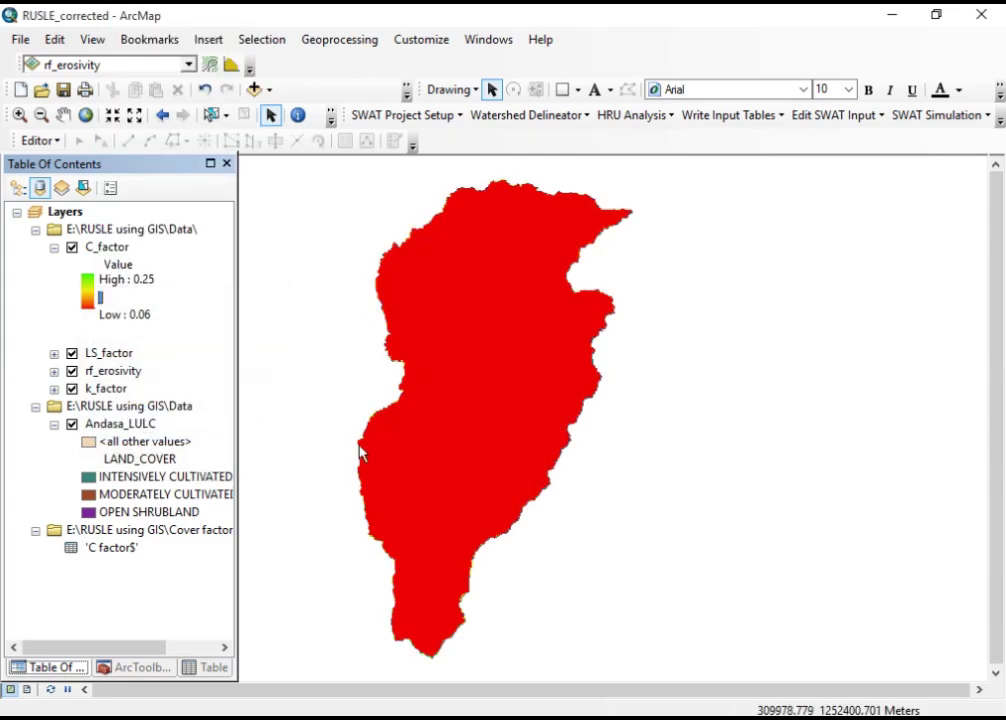
# Apply the multicolor ramp running from pale green through green, orange and brown to white to the C_factor raster
pyautogui.click(92, 302)
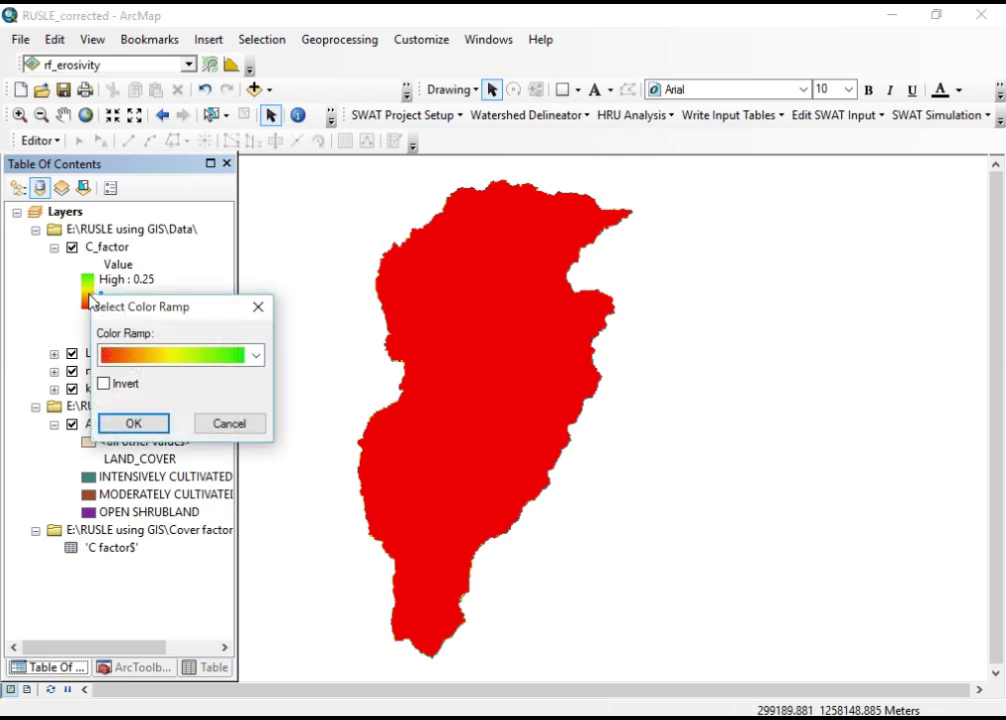
pyautogui.click(180, 355)
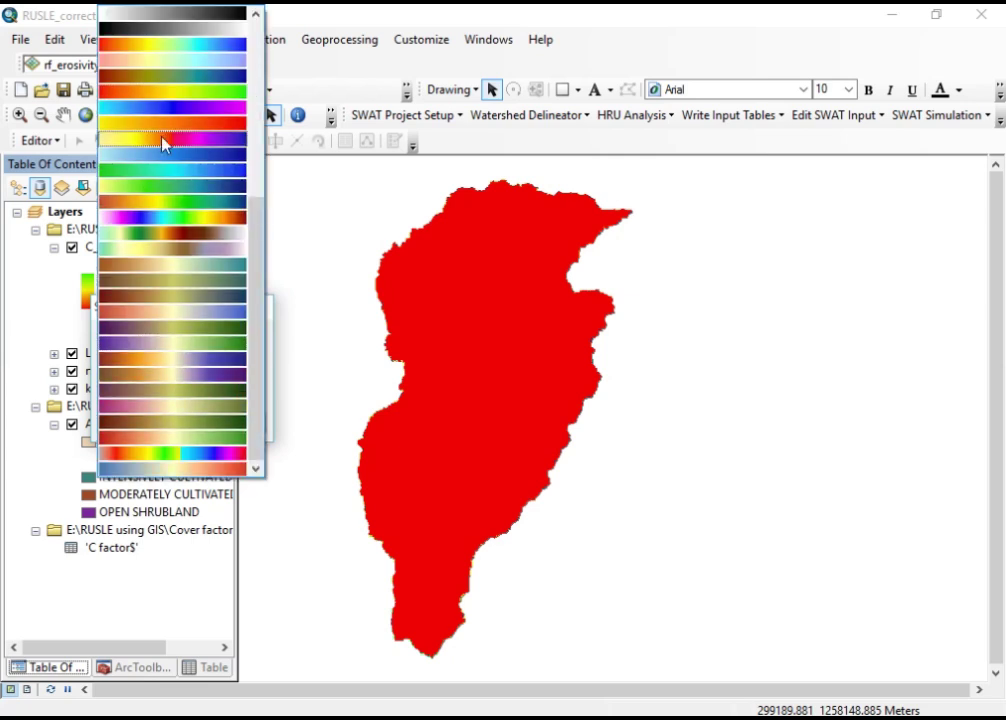
pyautogui.click(177, 240)
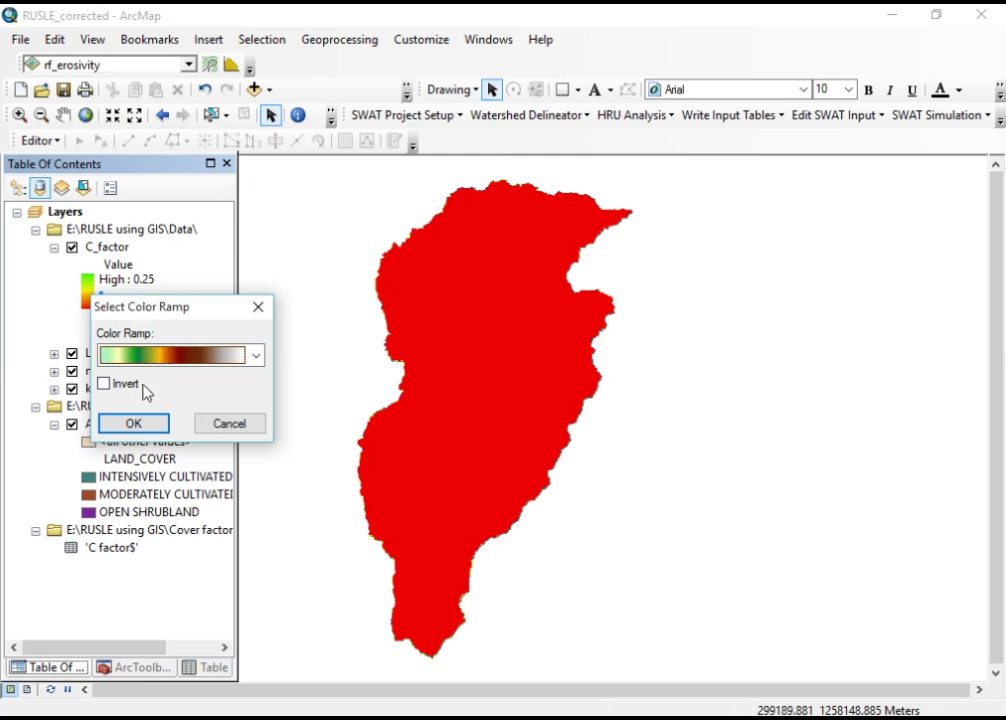
pyautogui.click(131, 423)
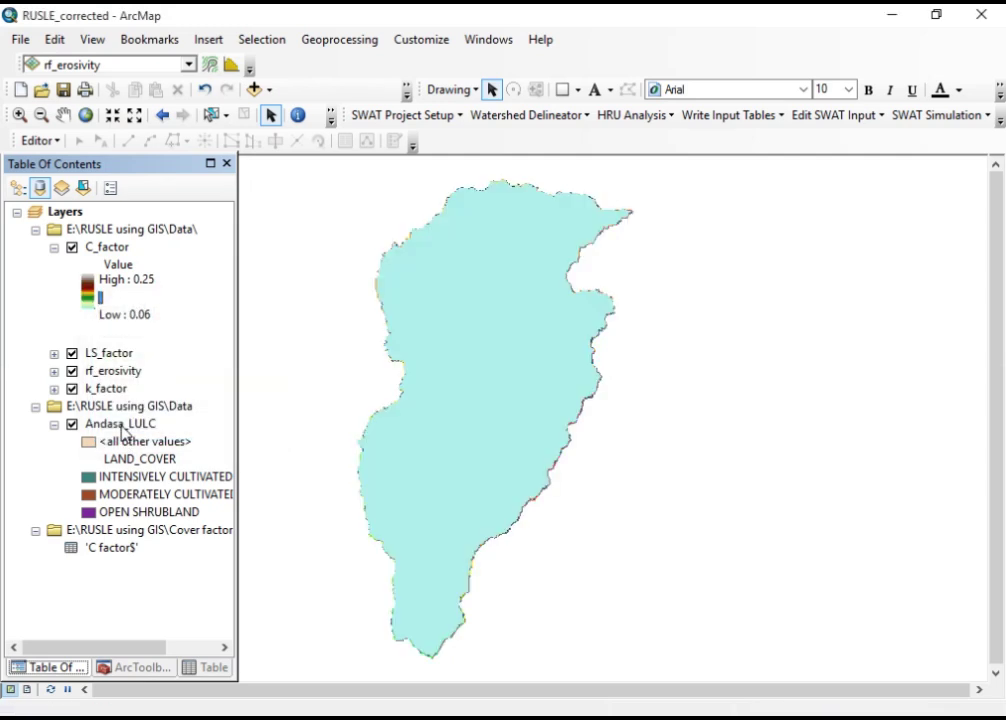
# Try inverting the C_factor color ramp, and restore its original direction
pyautogui.click(88, 295)
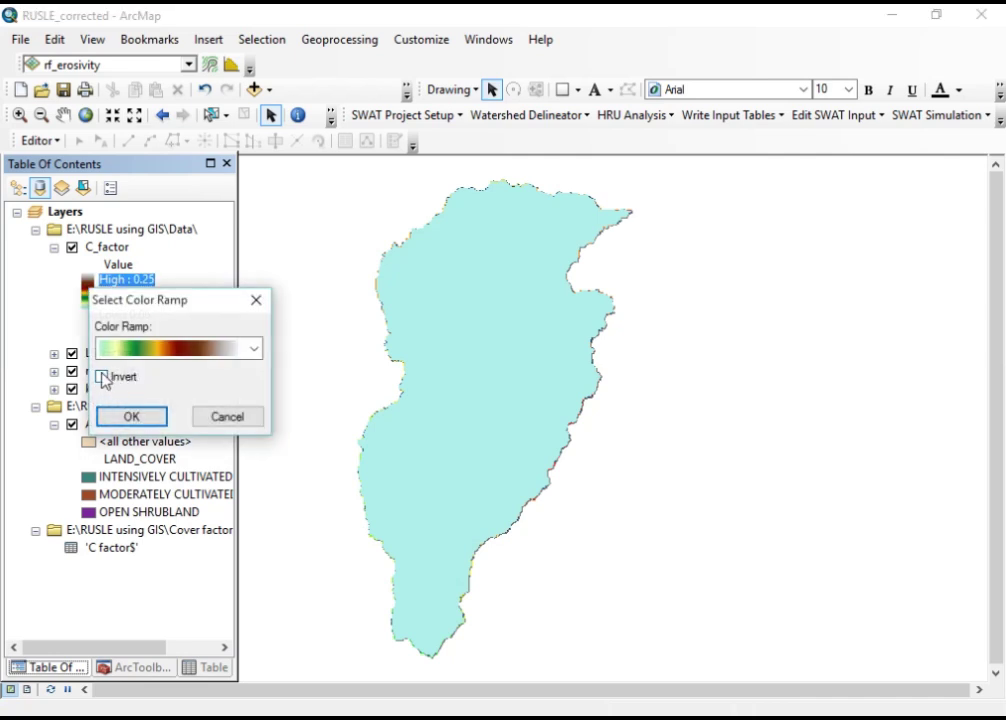
pyautogui.click(101, 376)
pyautogui.click(130, 417)
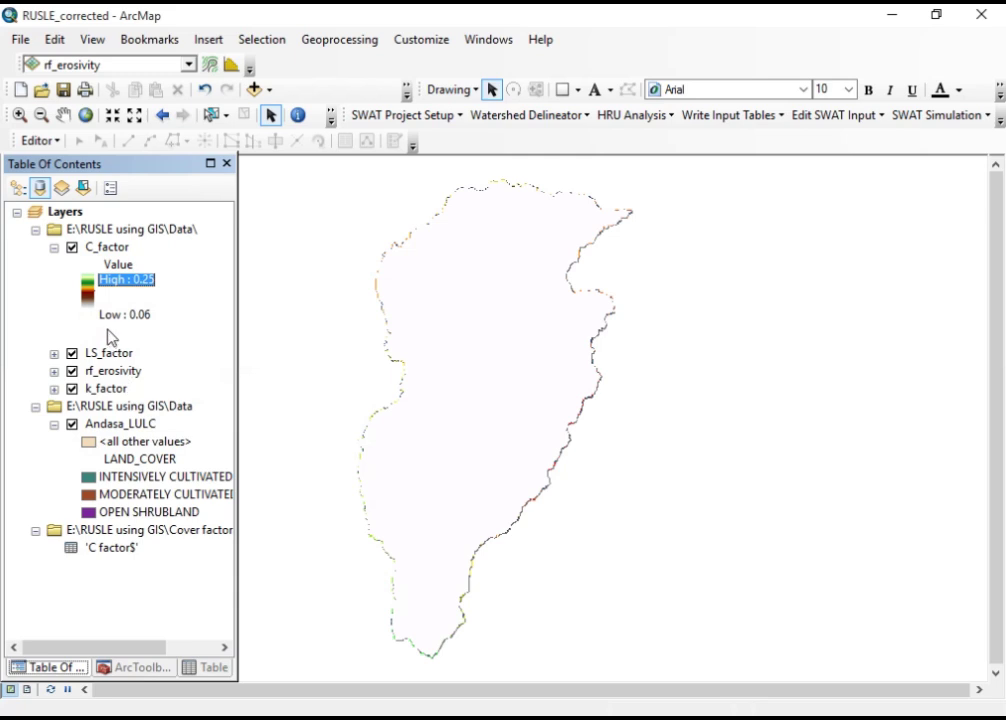
pyautogui.click(89, 295)
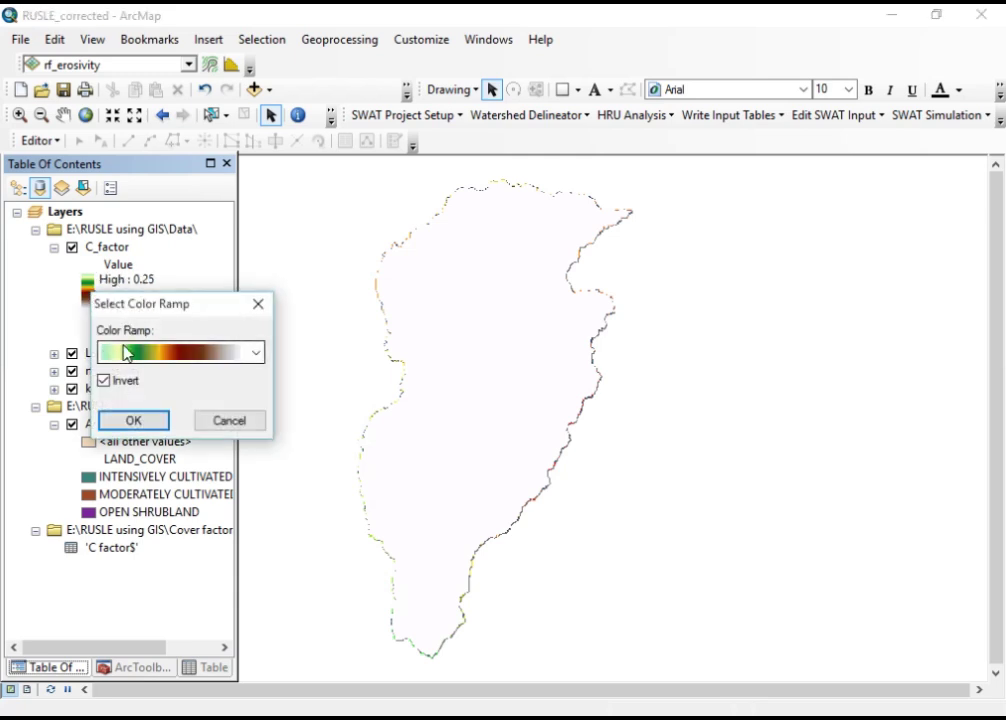
pyautogui.click(103, 382)
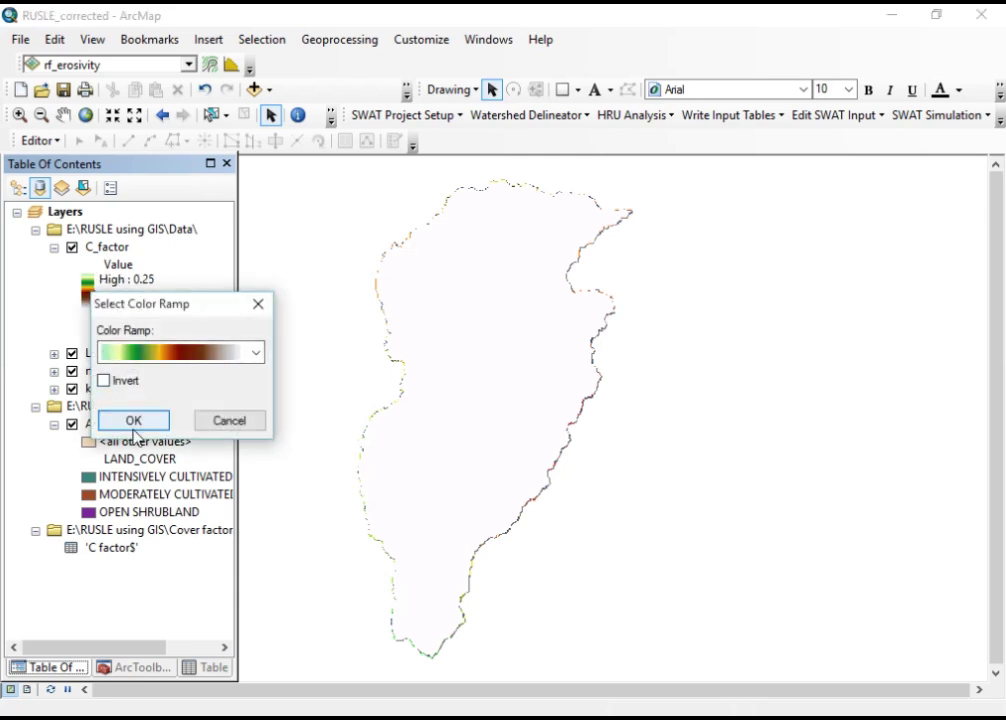
pyautogui.click(130, 420)
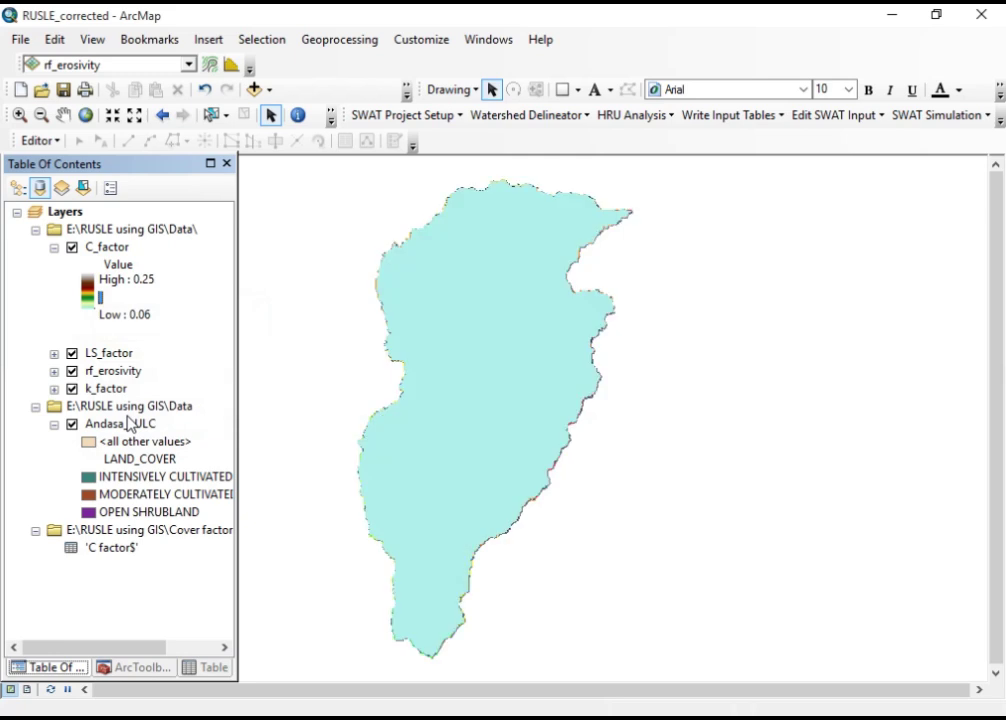